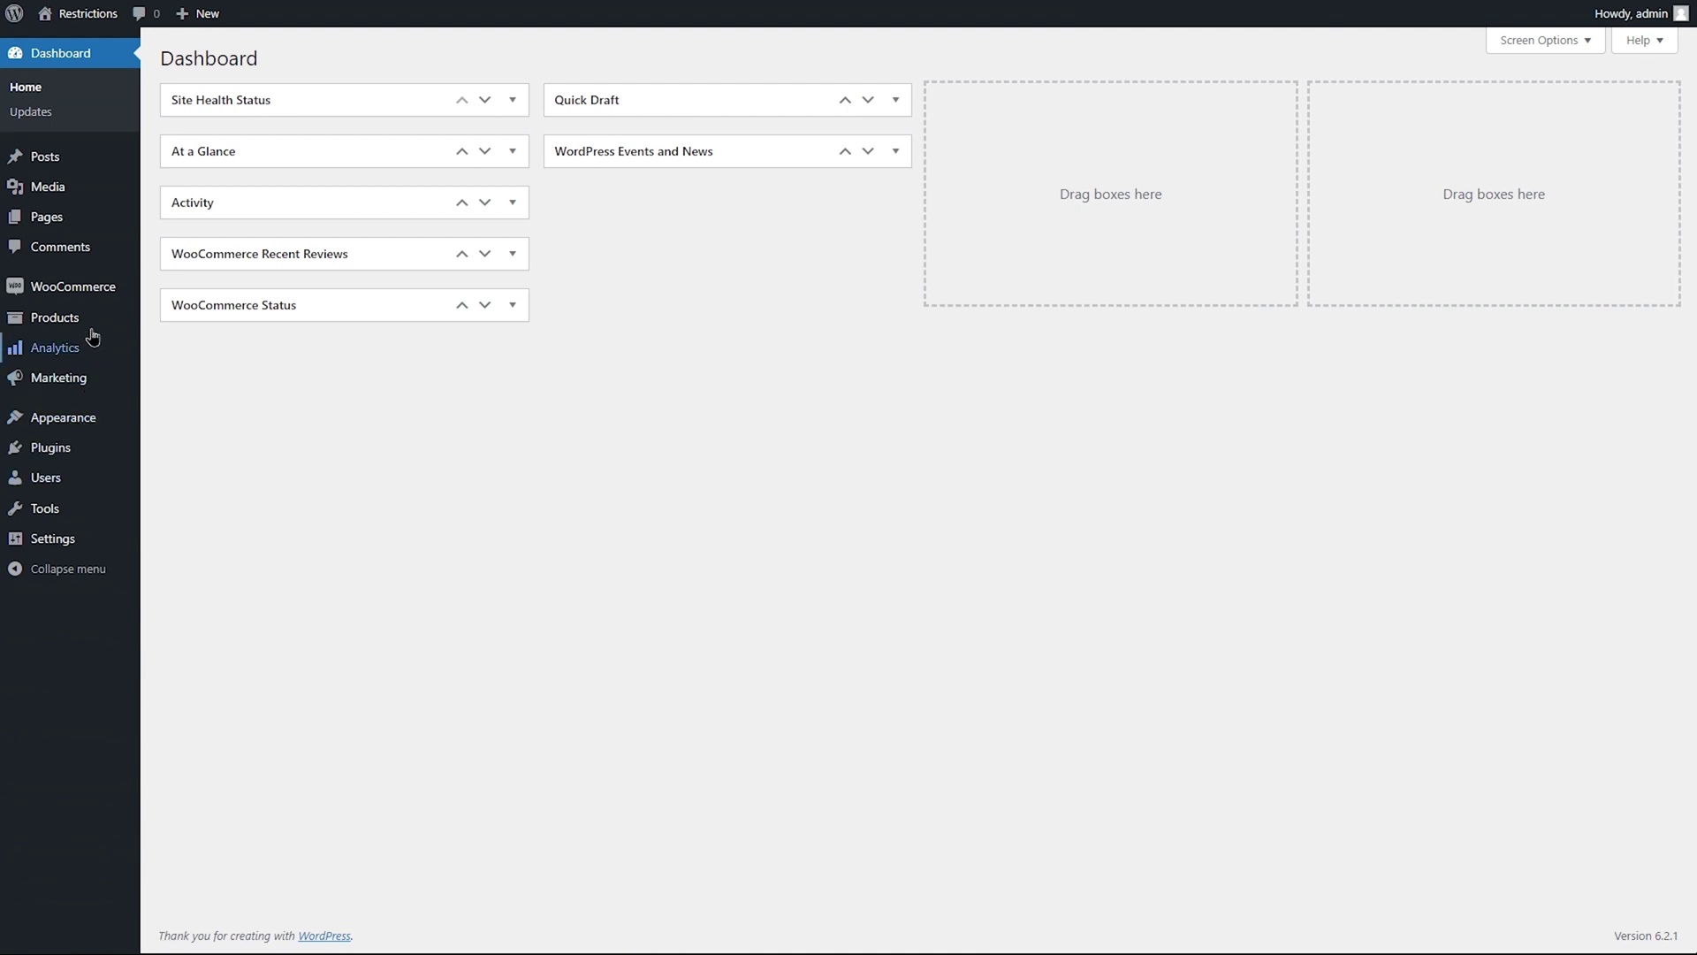
Step: Tick LaserShip and LeopardsCourier in the Order Tracking Carrier Companies list and save
mouse_move(73, 287)
left_click(186, 340)
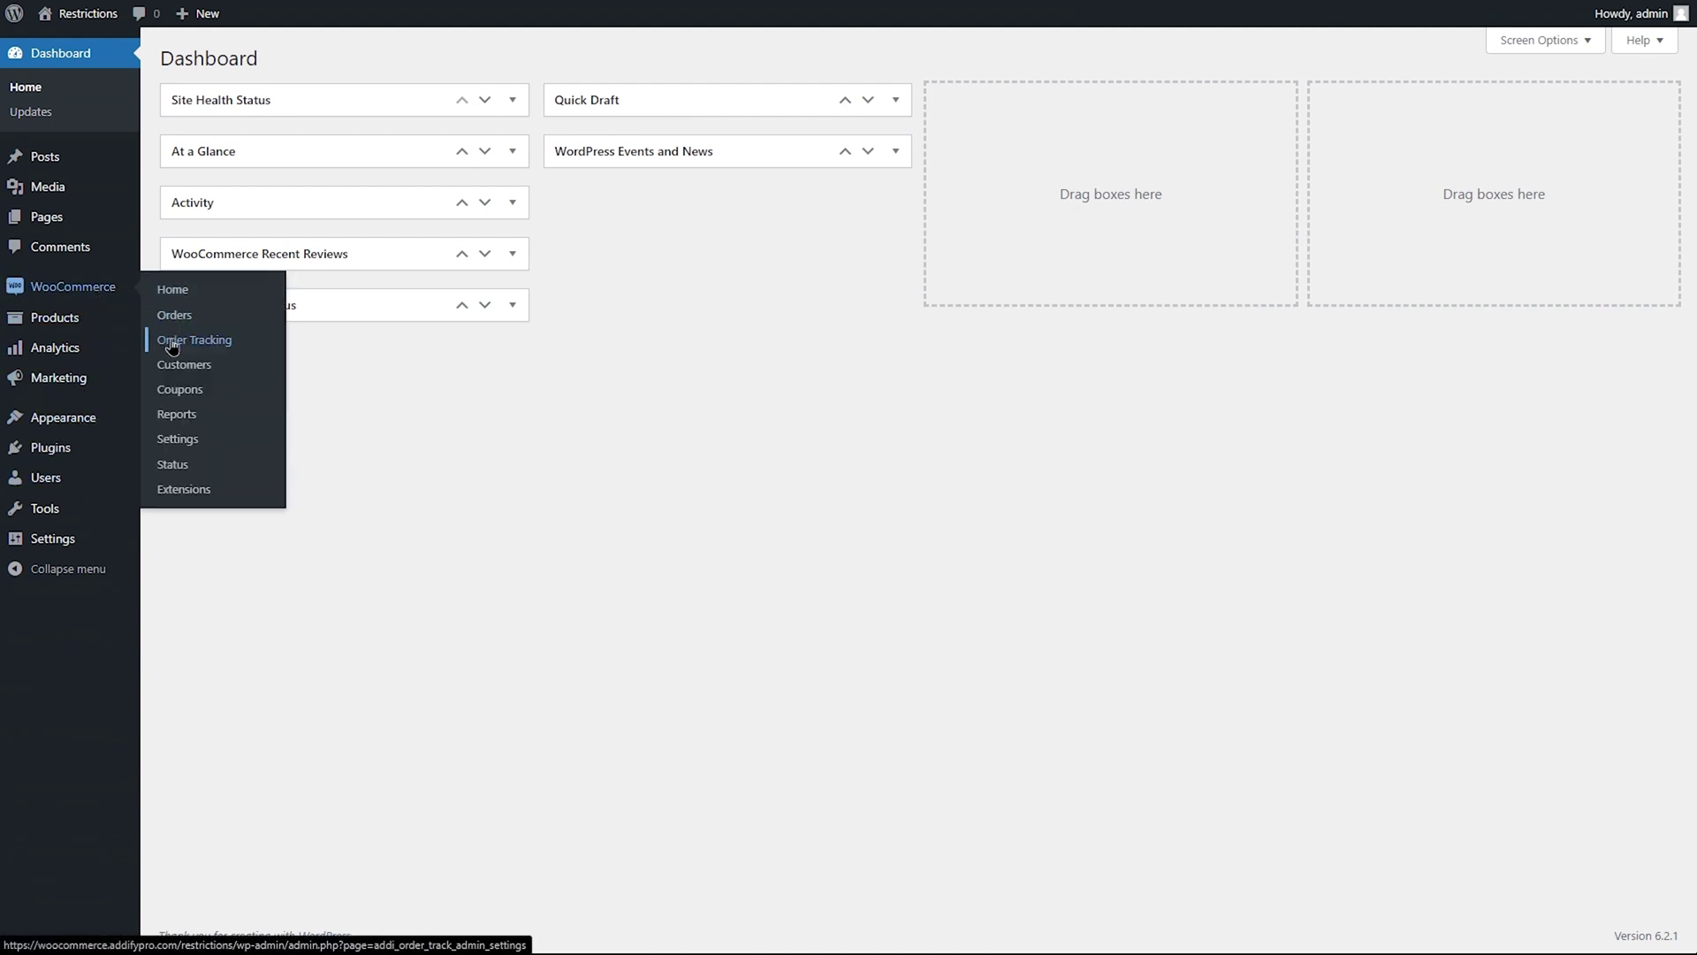
left_click(383, 97)
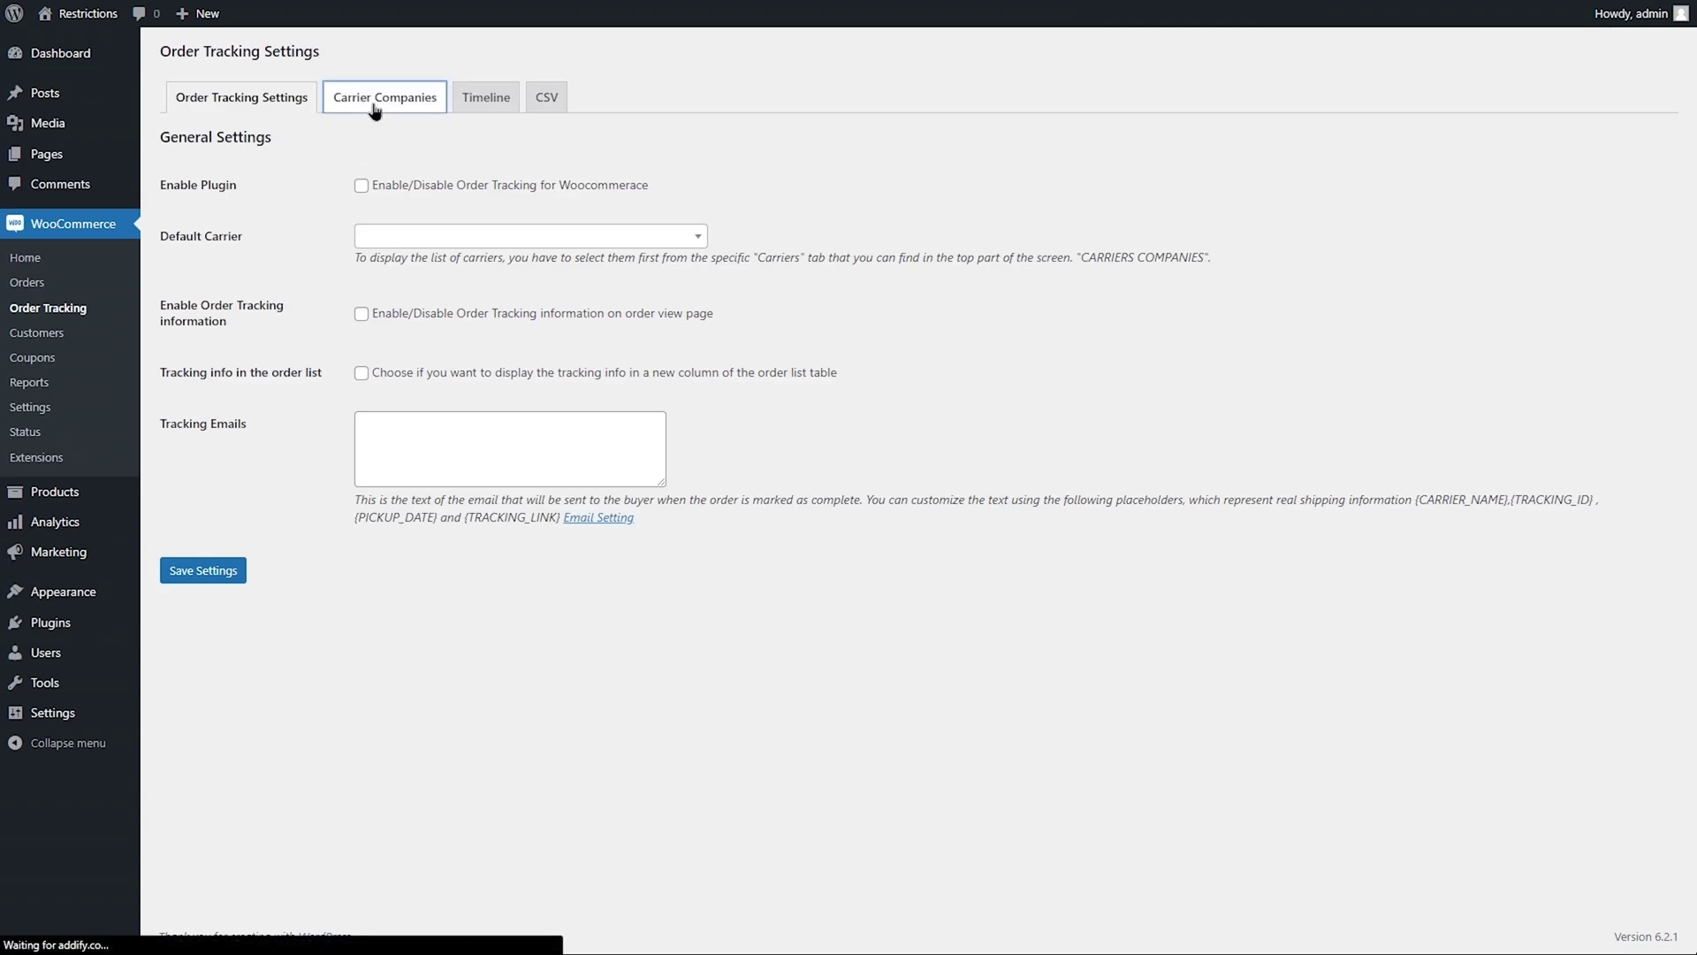
left_click_drag(1690, 106, 1689, 477)
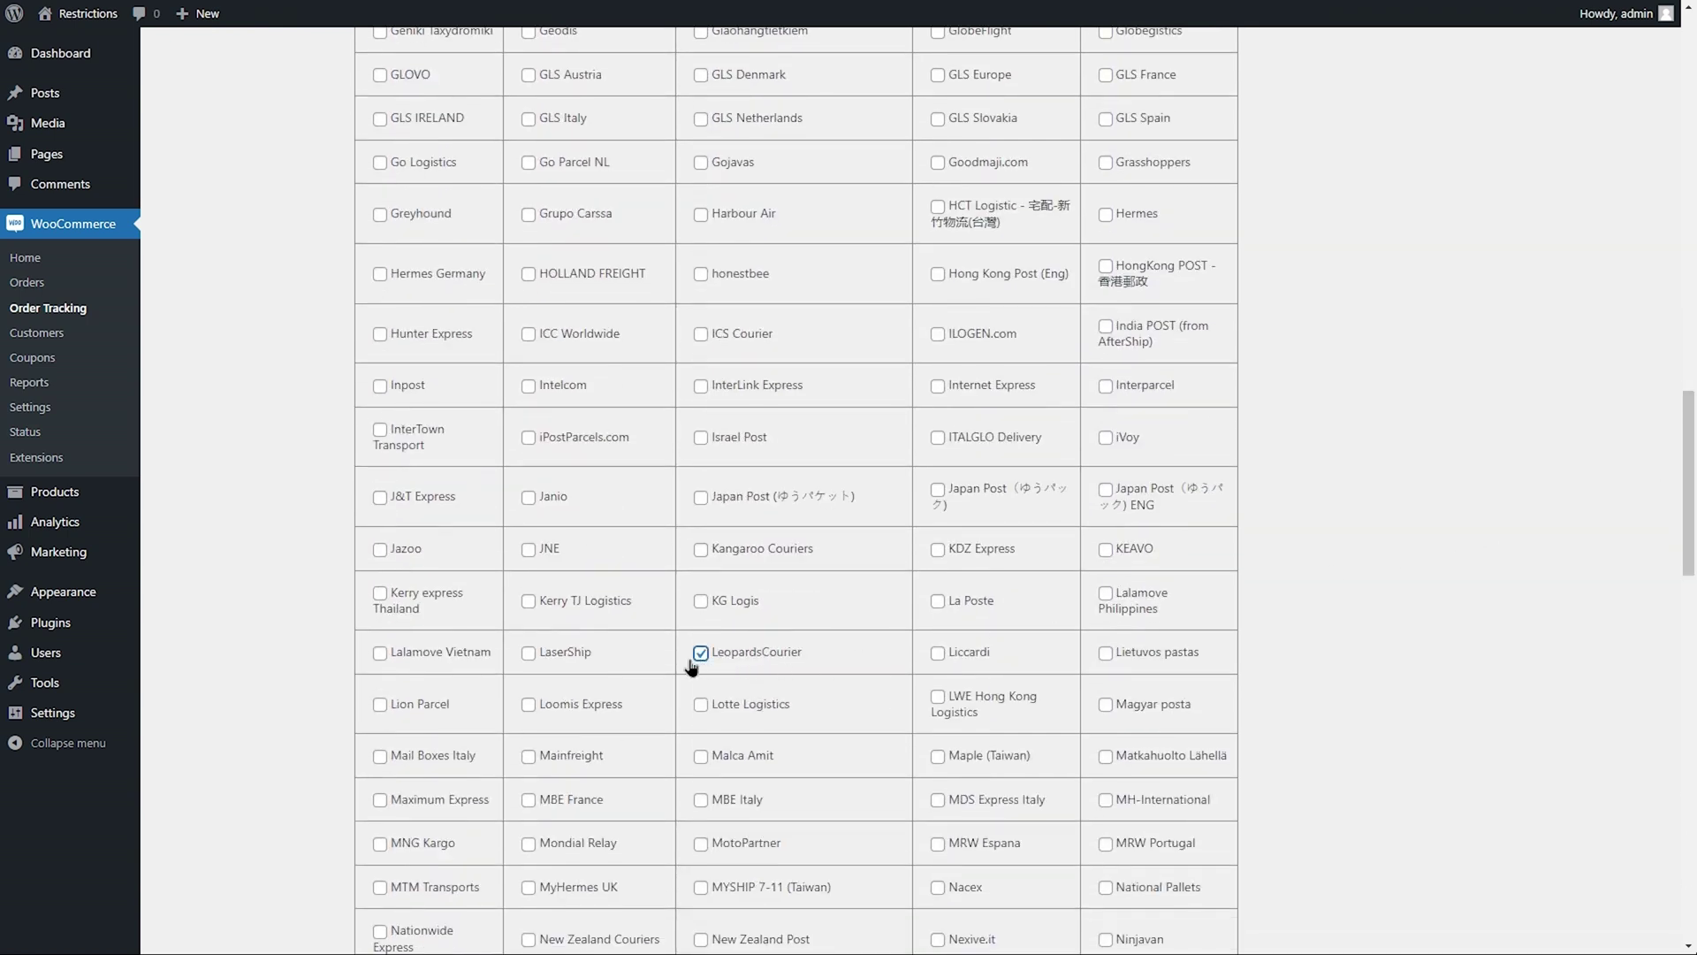
left_click(529, 654)
left_click_drag(1689, 484, 1693, 929)
left_click(214, 864)
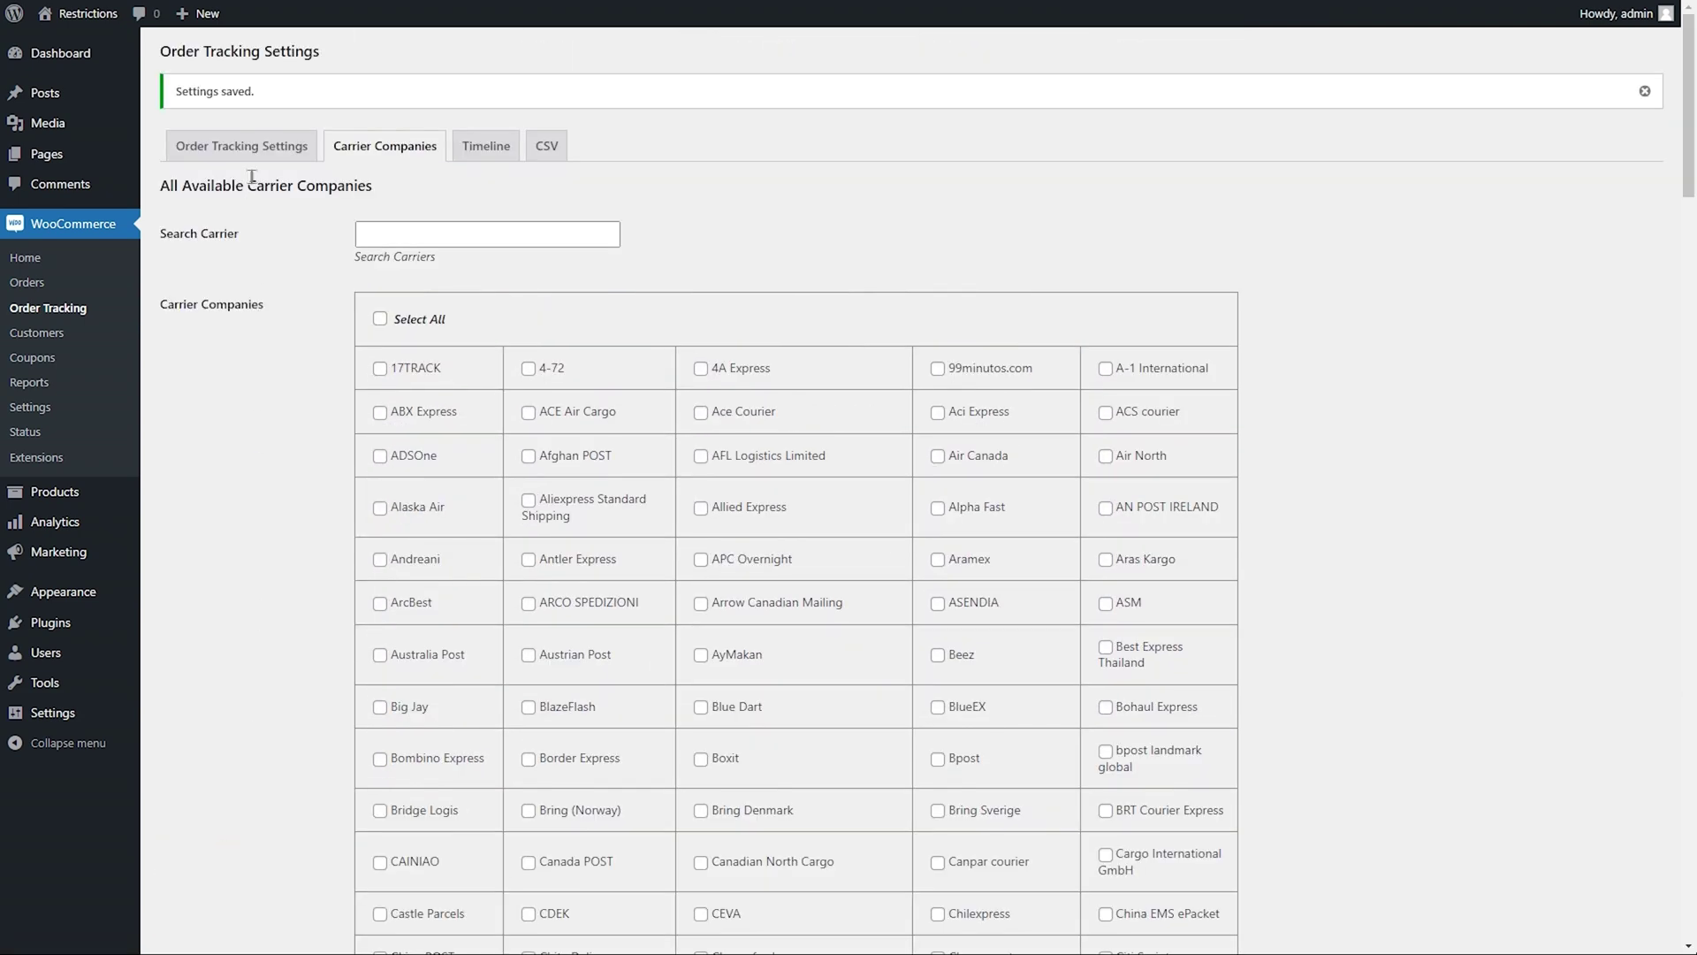
Step: Set LaserShip as the default carrier and enable tracking on the order view page
left_click(242, 146)
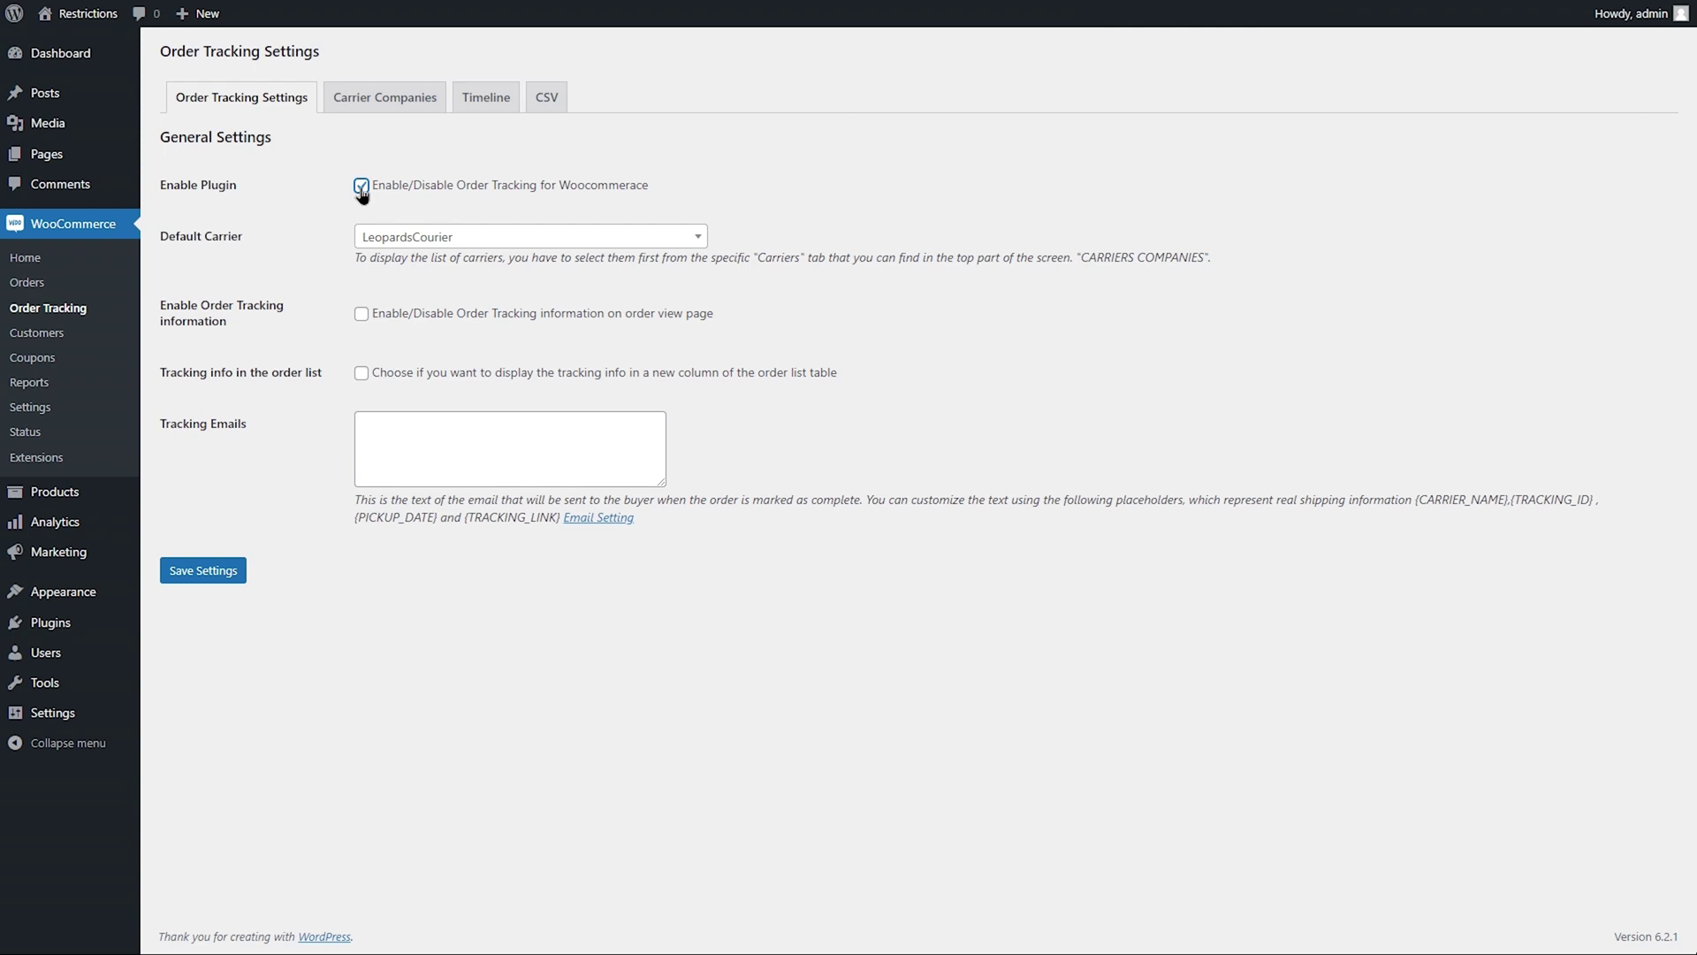
left_click(509, 242)
left_click(509, 302)
left_click(360, 314)
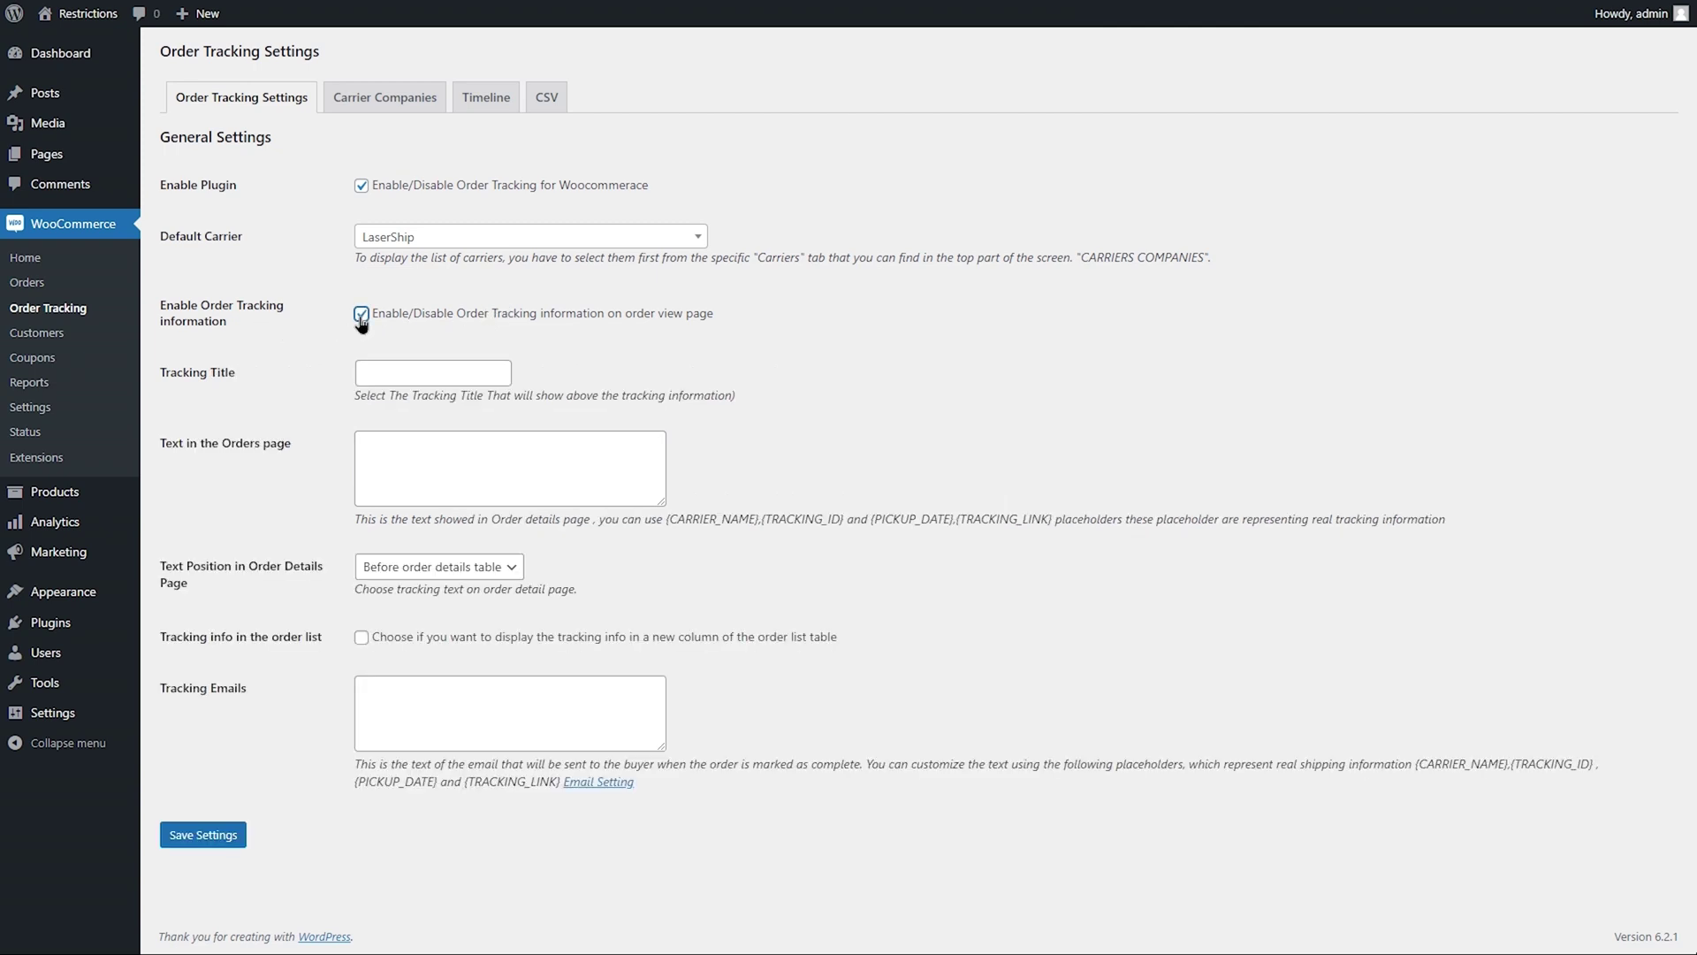
Step: Add the tracking title and order page message before order details, and enable order-list tracking
left_click(458, 370)
type("Order tracking")
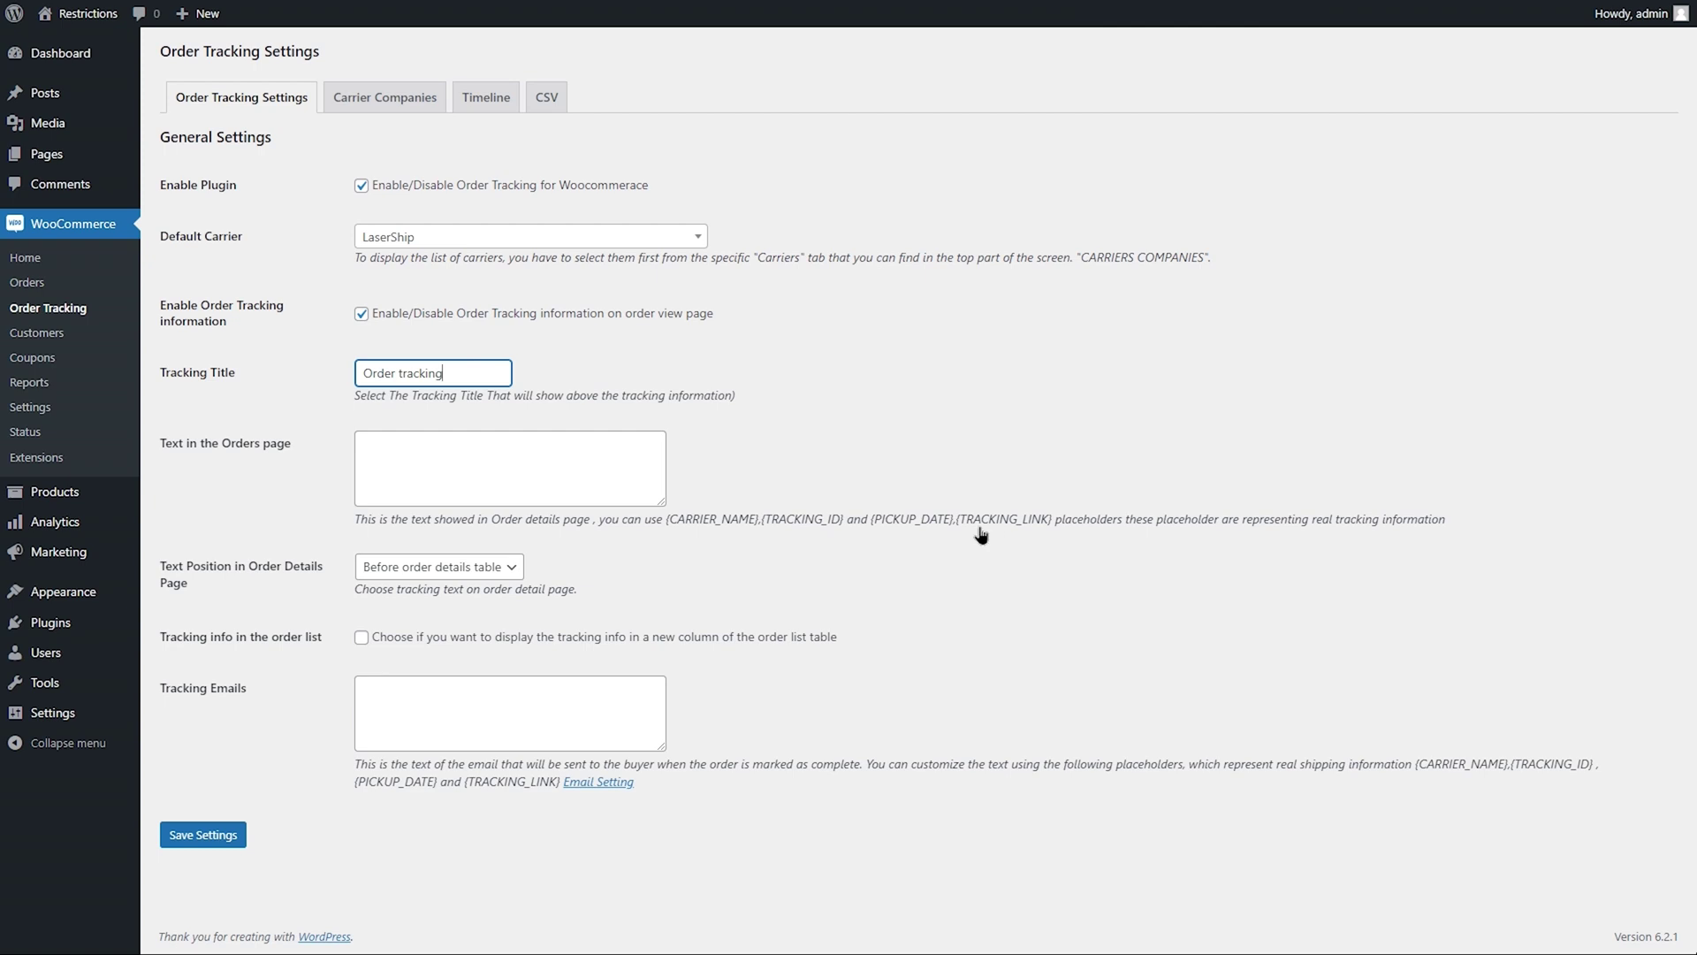
left_click(635, 488)
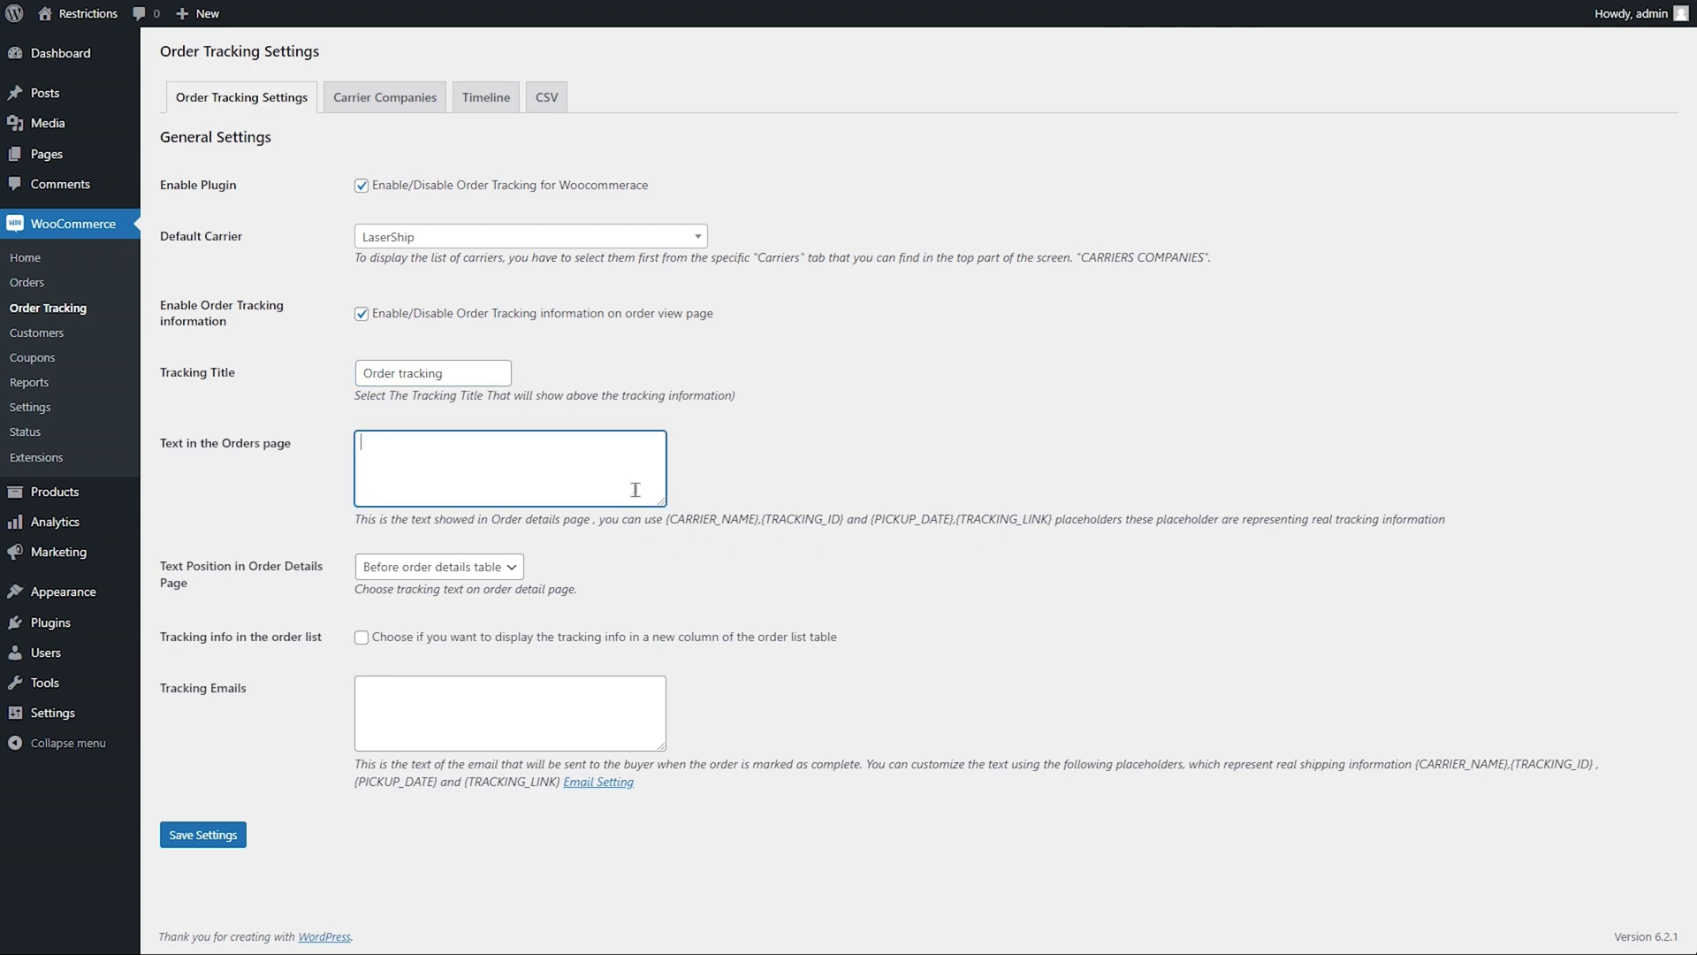
type("Your order has been picked up by {CARRIER_NAME} on {PICKUP_DATE} . Your track code is {TRACKING_ID}.")
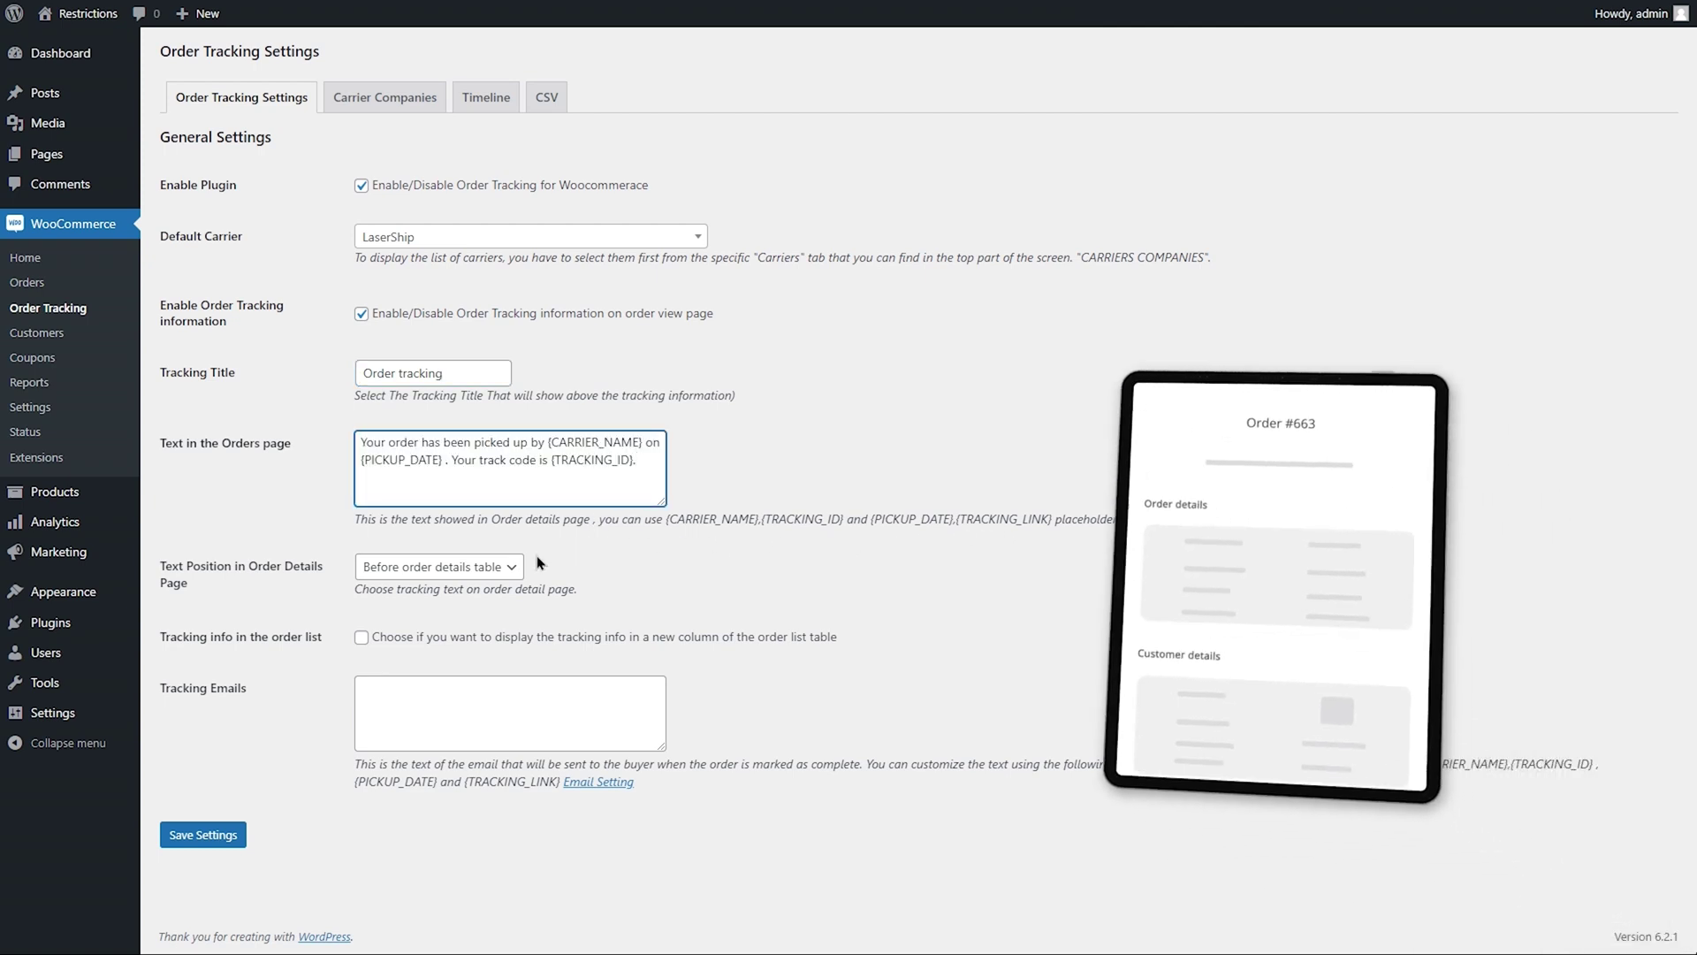
left_click(513, 567)
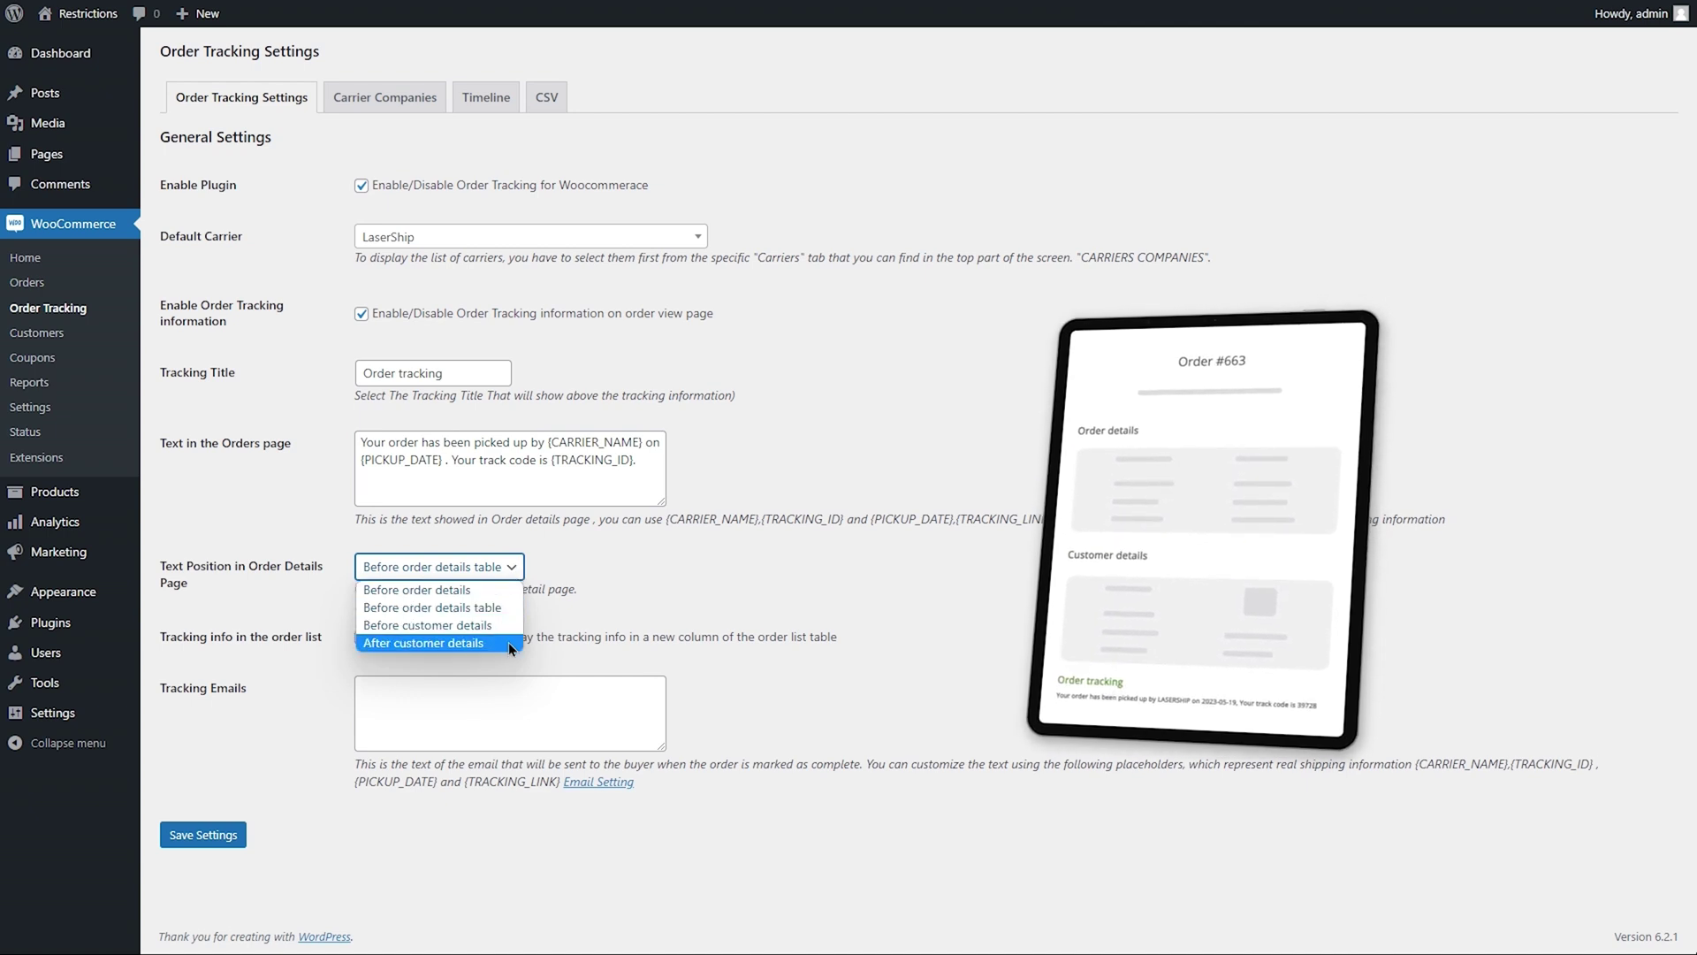
left_click(425, 590)
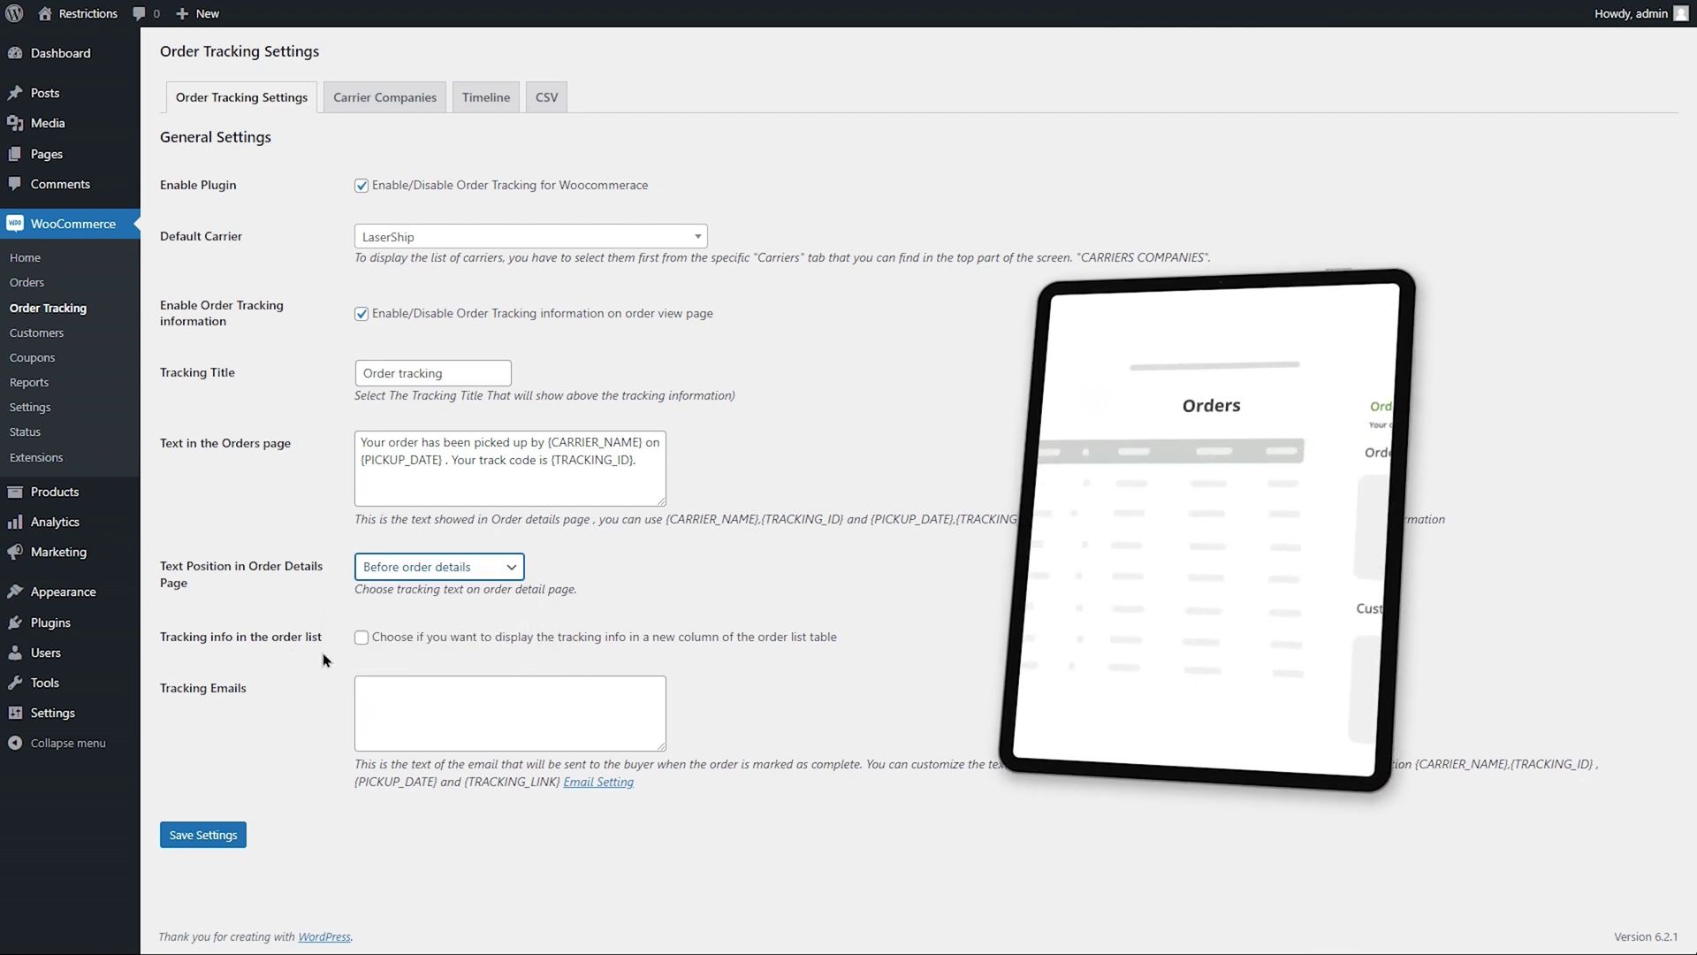
left_click(362, 638)
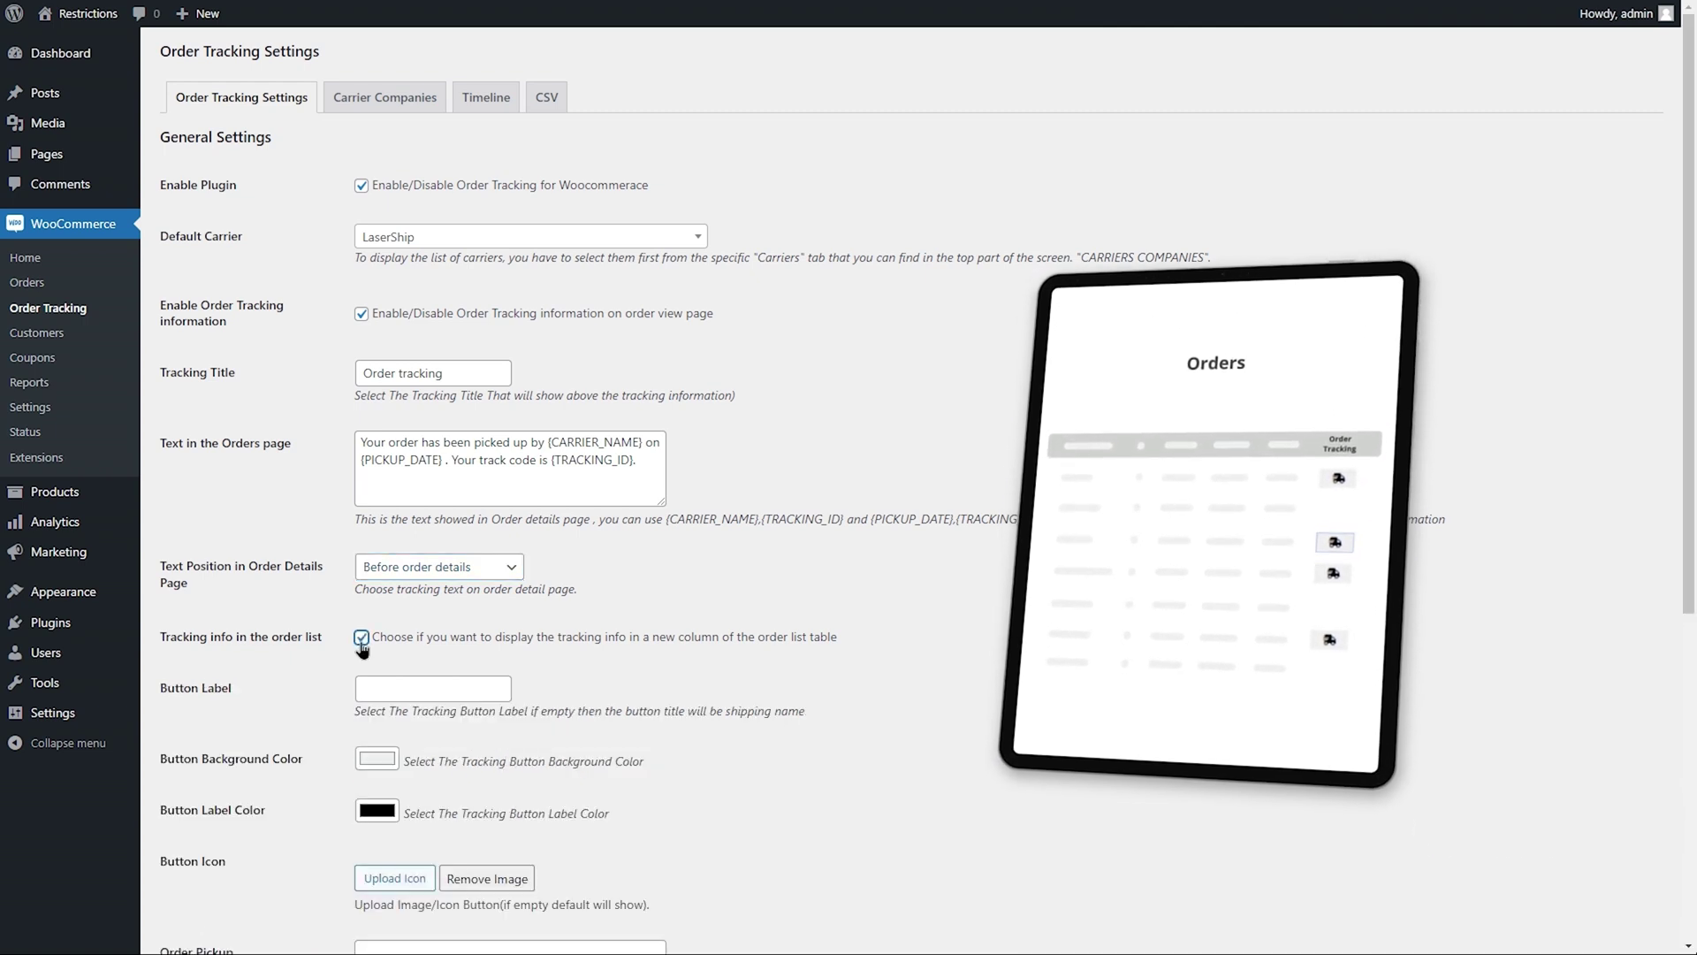
Step: Label the tracking button 'Track' and paste the Order Pickup tooltip text
left_click(412, 688)
type("Track")
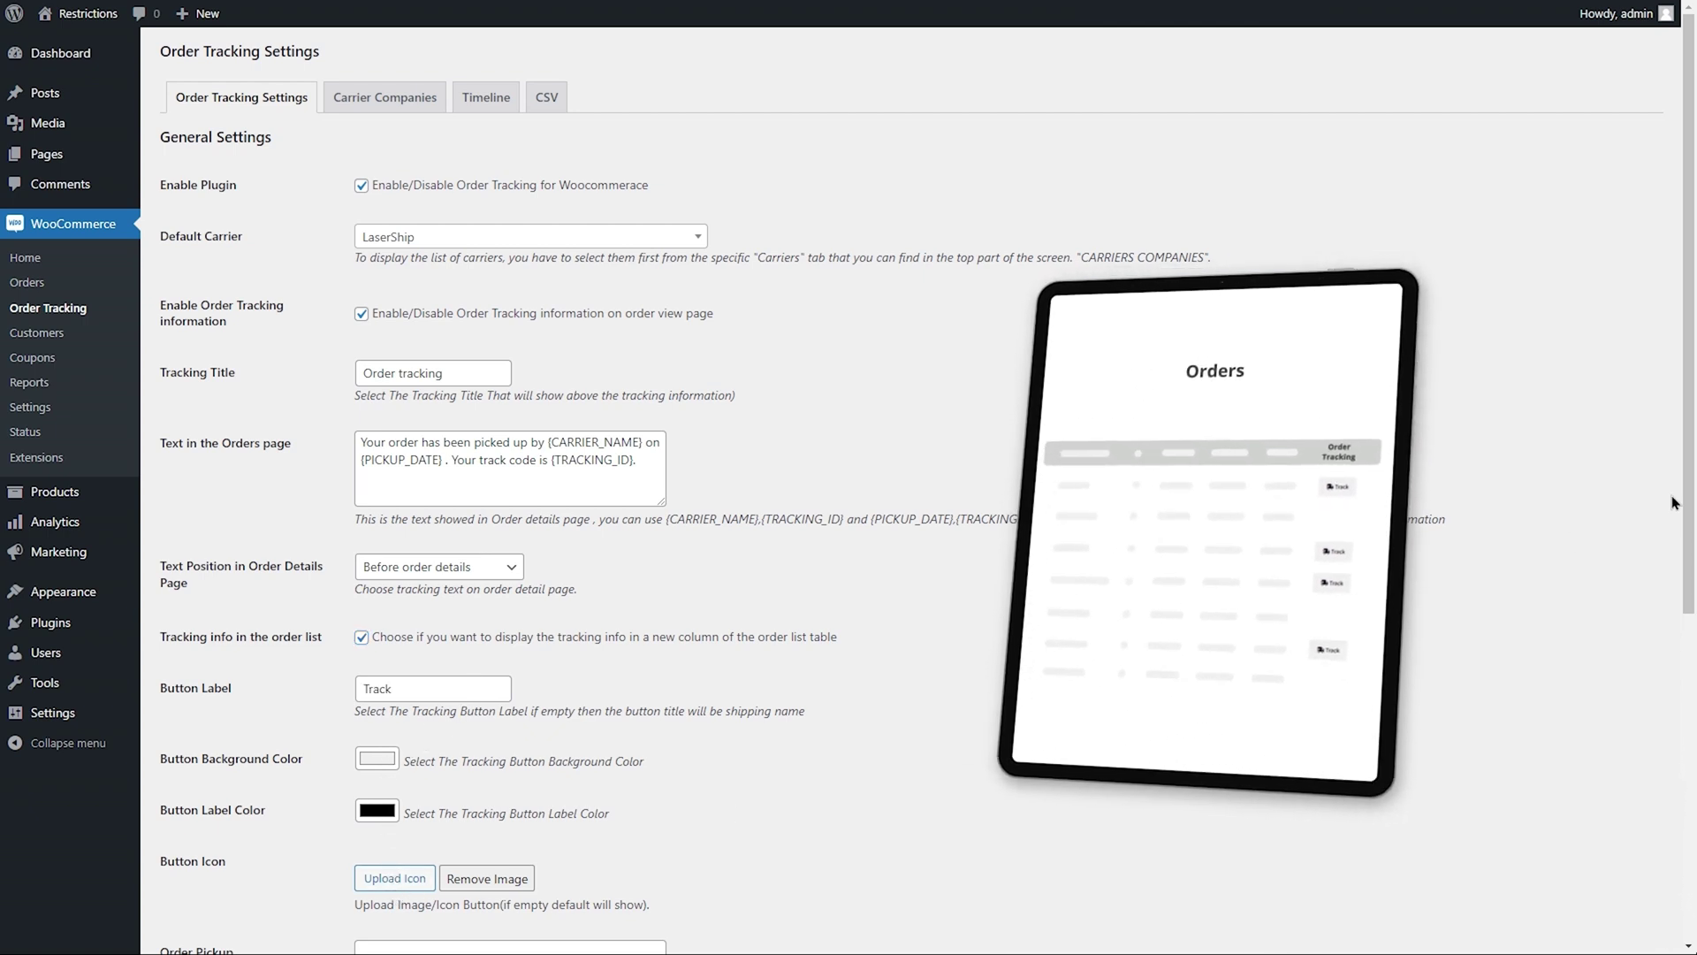
scroll(1672, 496, "down", 5)
scroll(1670, 496, "down", 5)
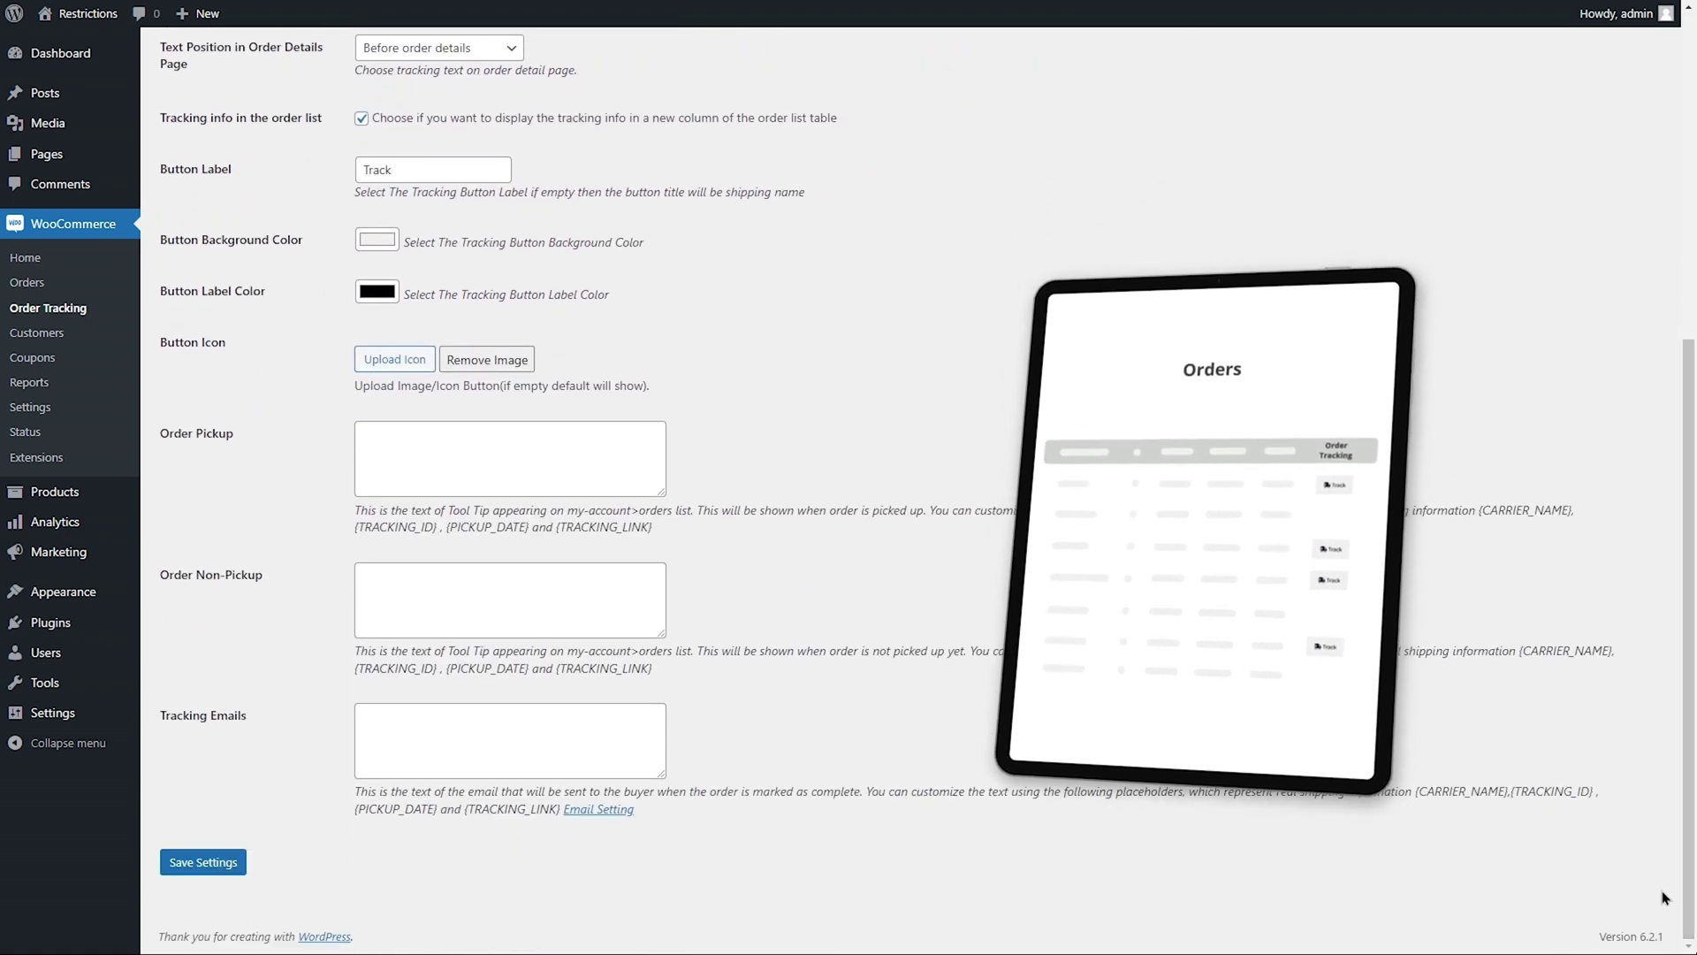
left_click(618, 454)
type("Your order picked up by {CARRIER_NAME}, Tracking code is {TRACKING_ID}, Date {PICKUP_DATE} Track your order {TRACKING_LINK}")
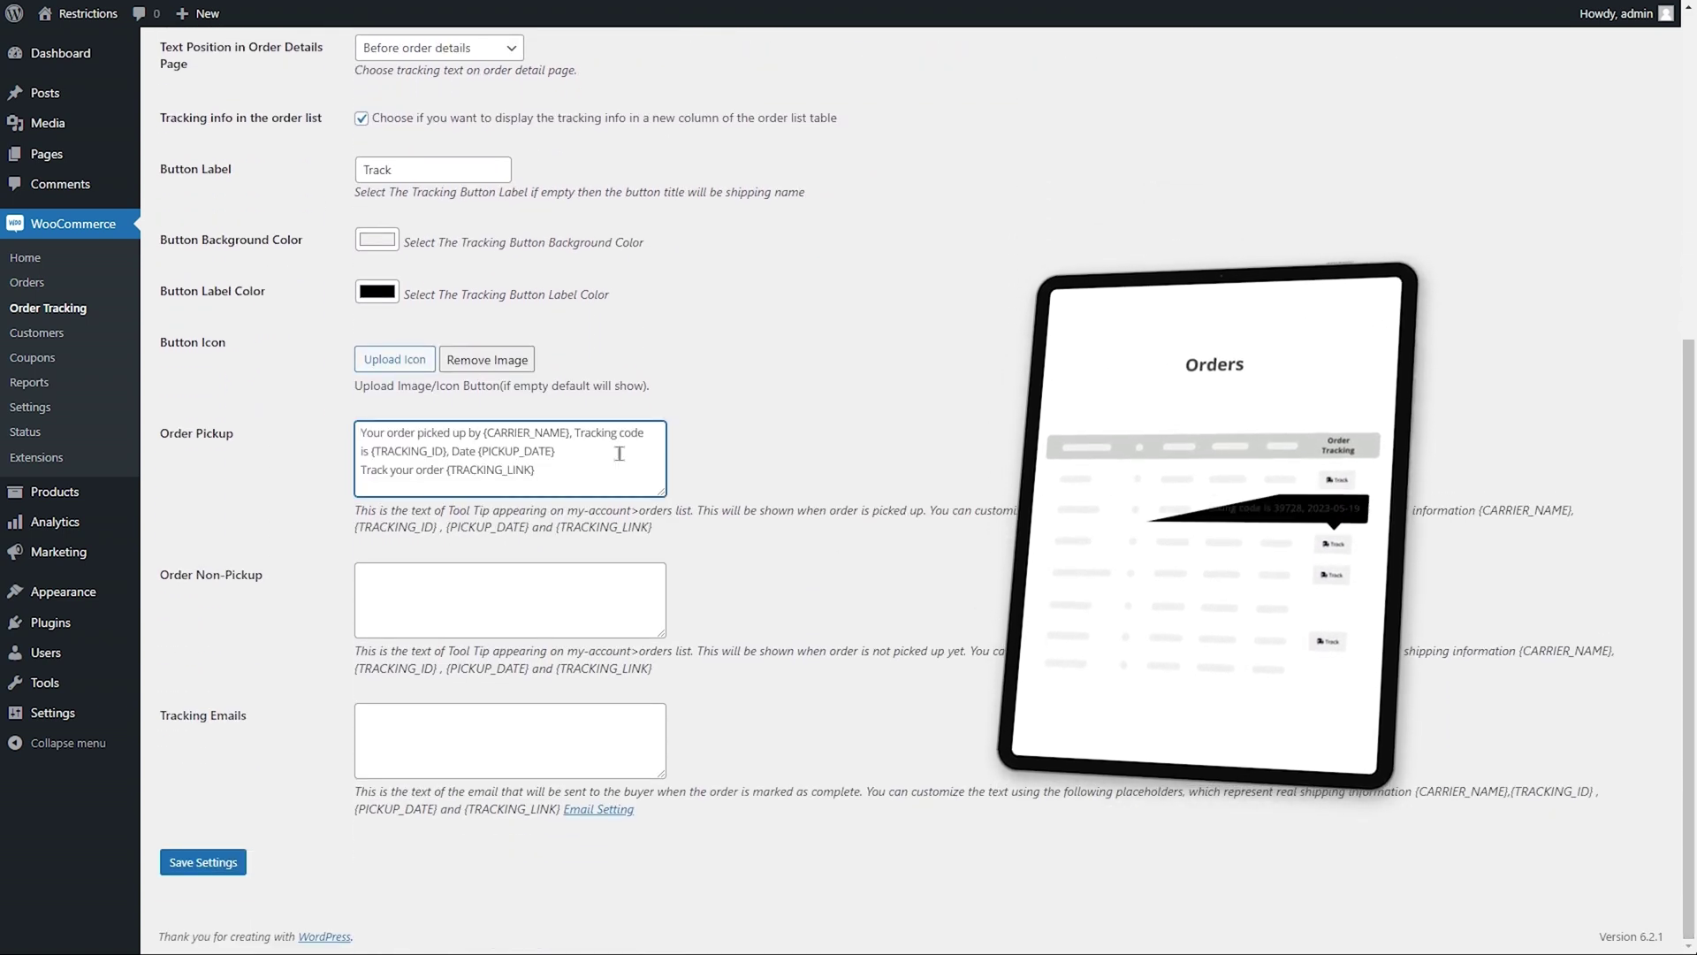
Step: Paste the Order Non-Pickup and tracking email texts, then save the settings
left_click(618, 582)
type("Your order is under process")
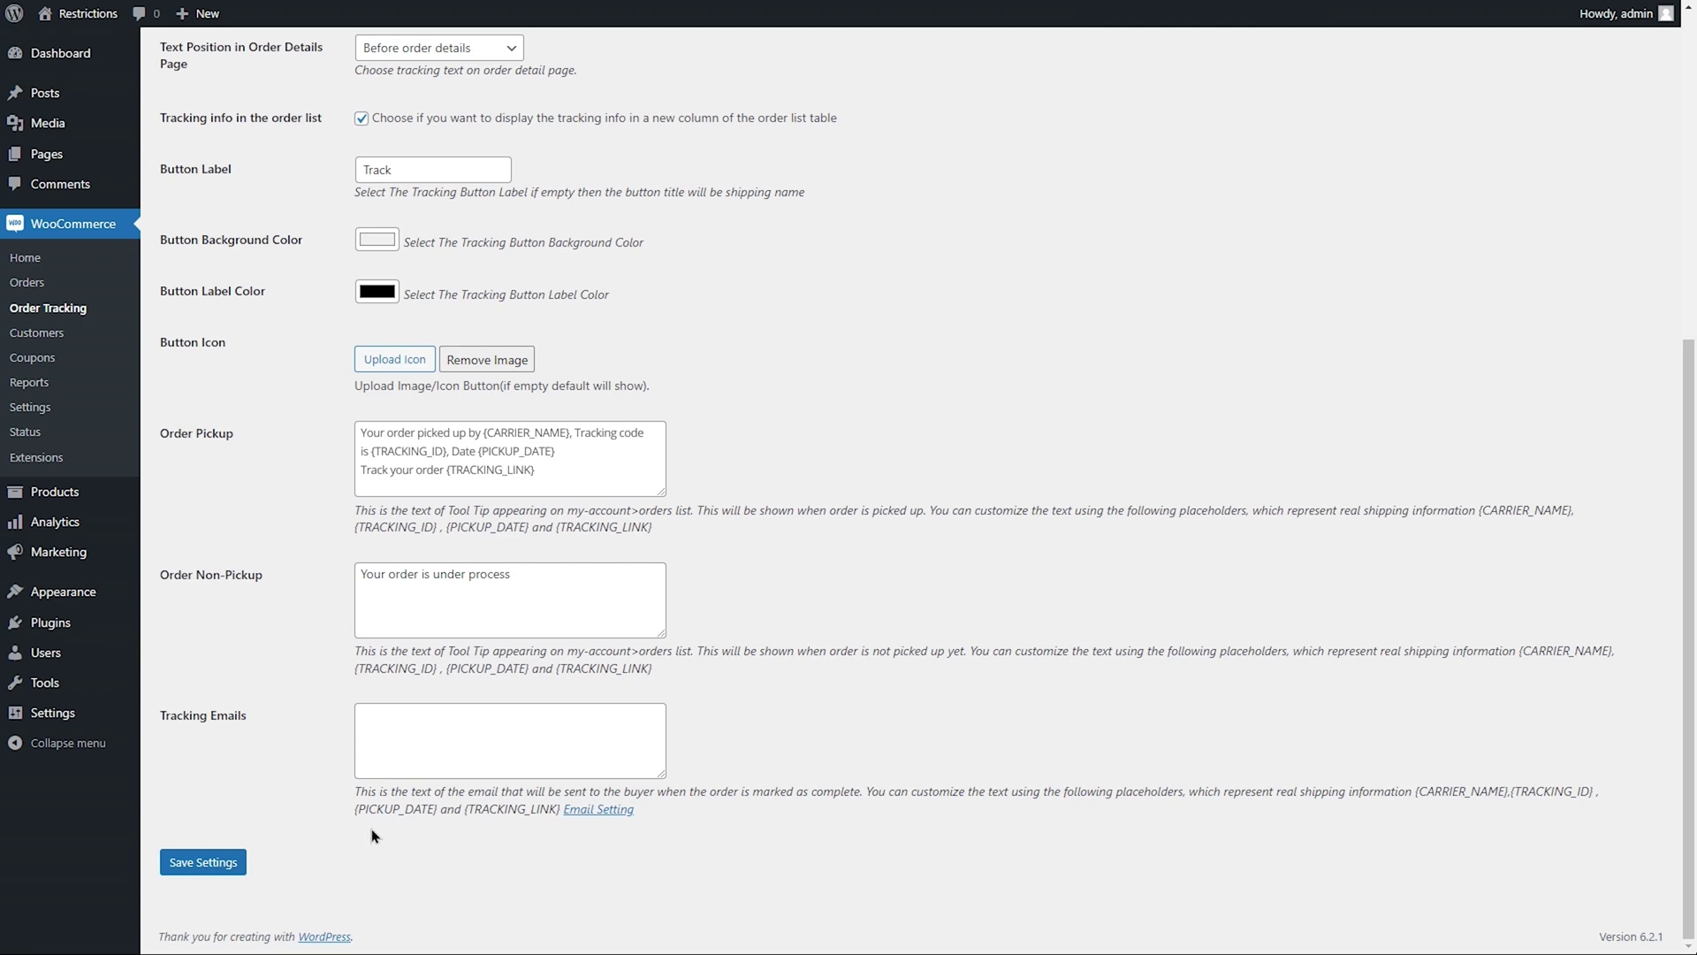
left_click(610, 761)
type("Your order has been picked up by {CARRIER_NAME} on {PICKUP_DATE} . Your track code is {TRACKING_ID}. click on {TRACKING_LINK}")
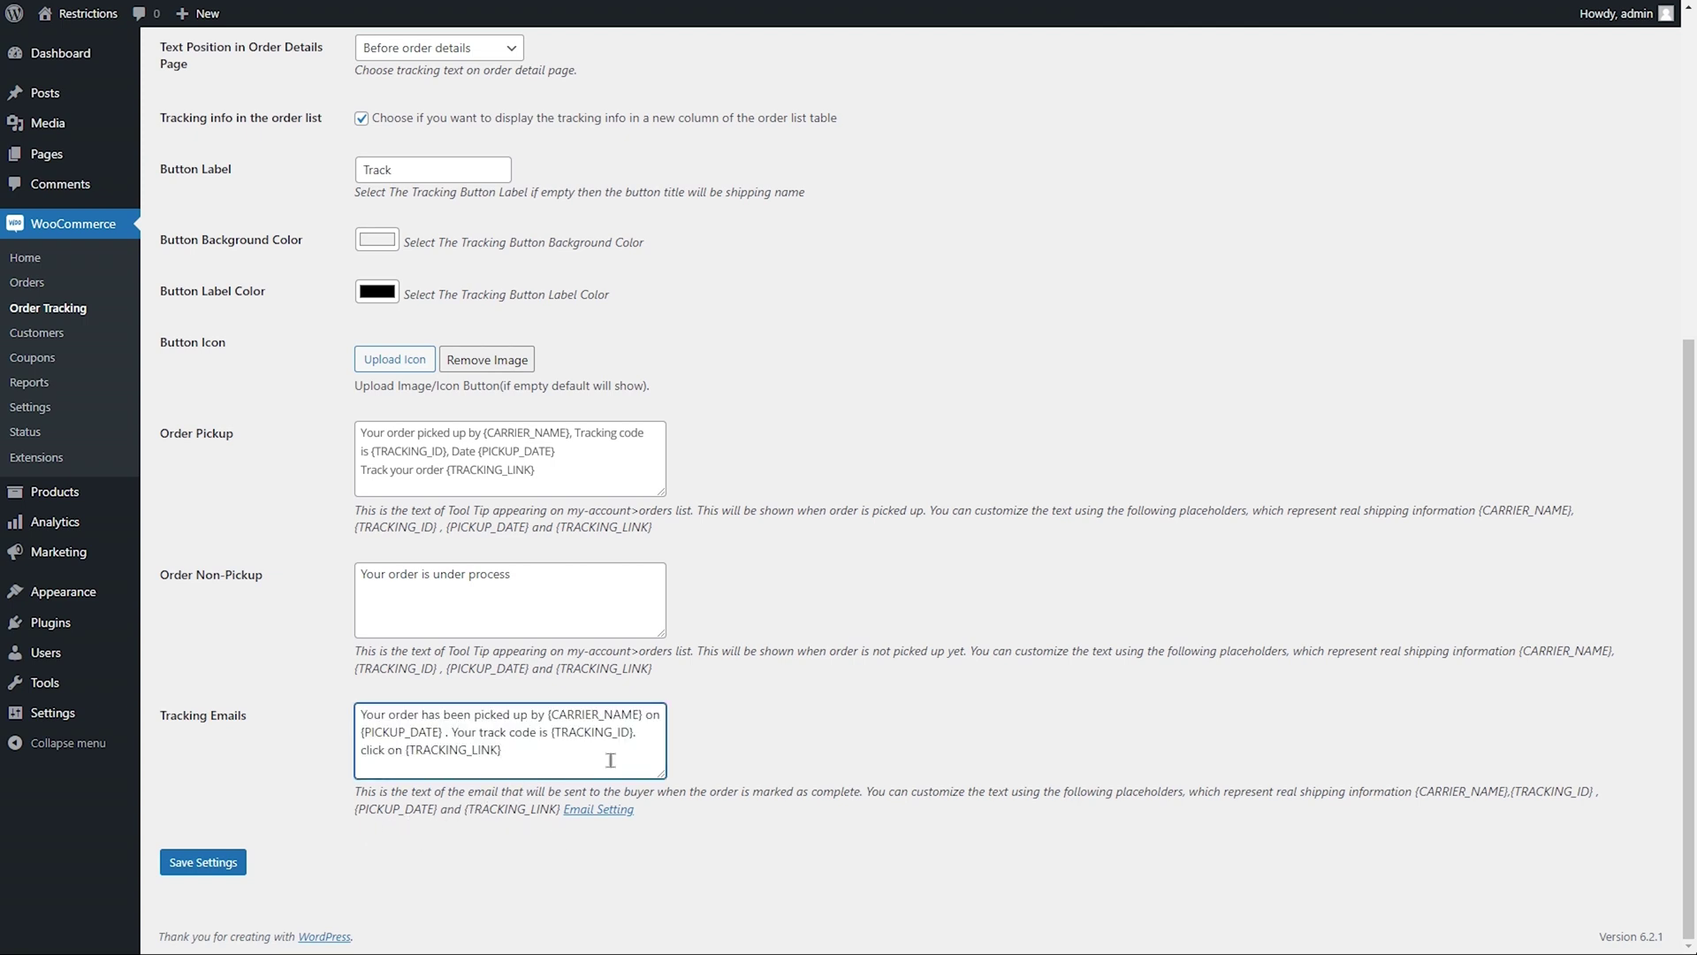
left_click(199, 863)
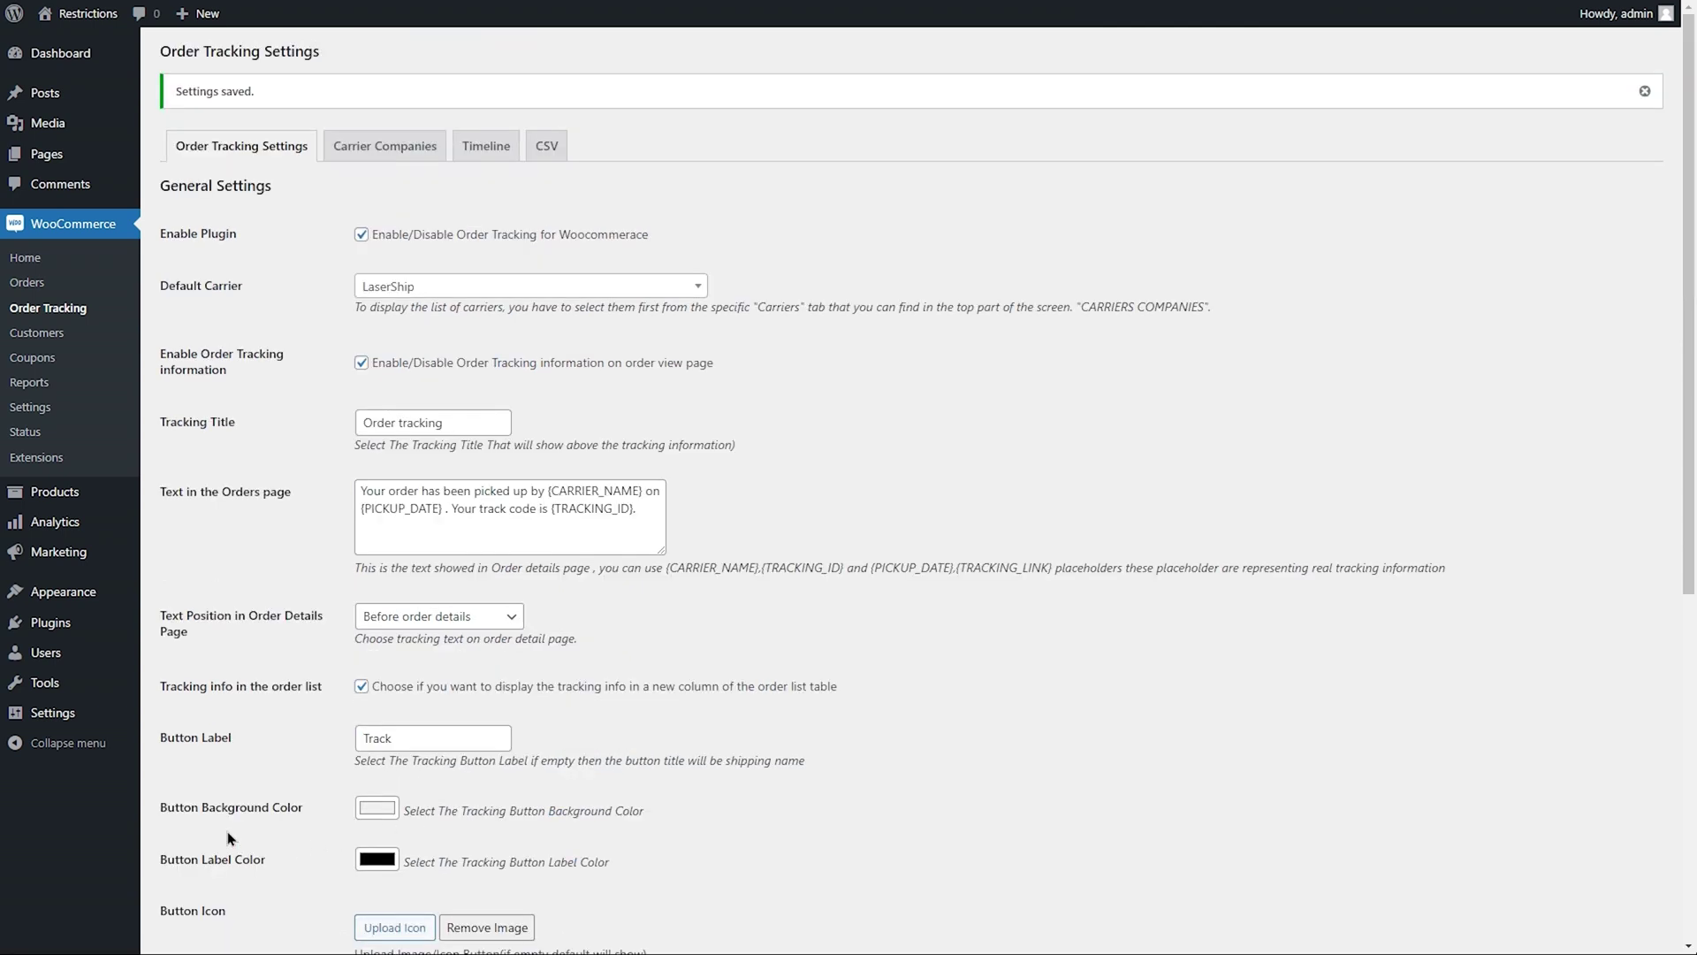
Step: Enable the first timeline stage, label it 'Accepted' with a description, and save the timeline
left_click(486, 146)
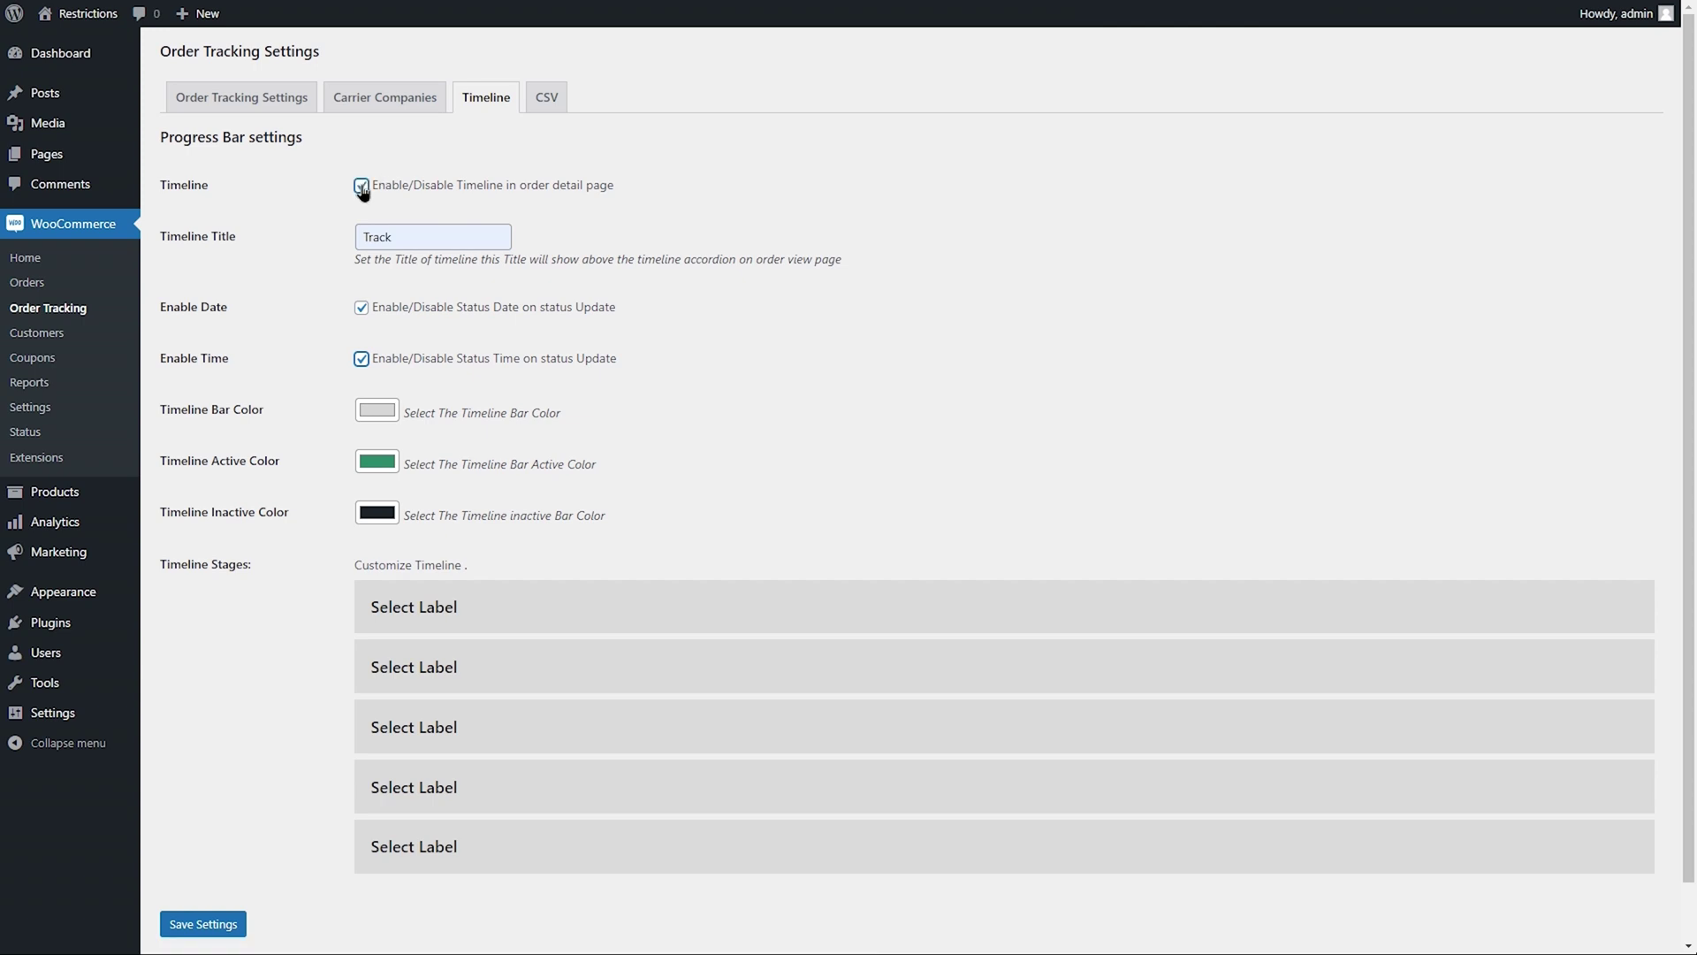
left_click(559, 605)
left_click(577, 530)
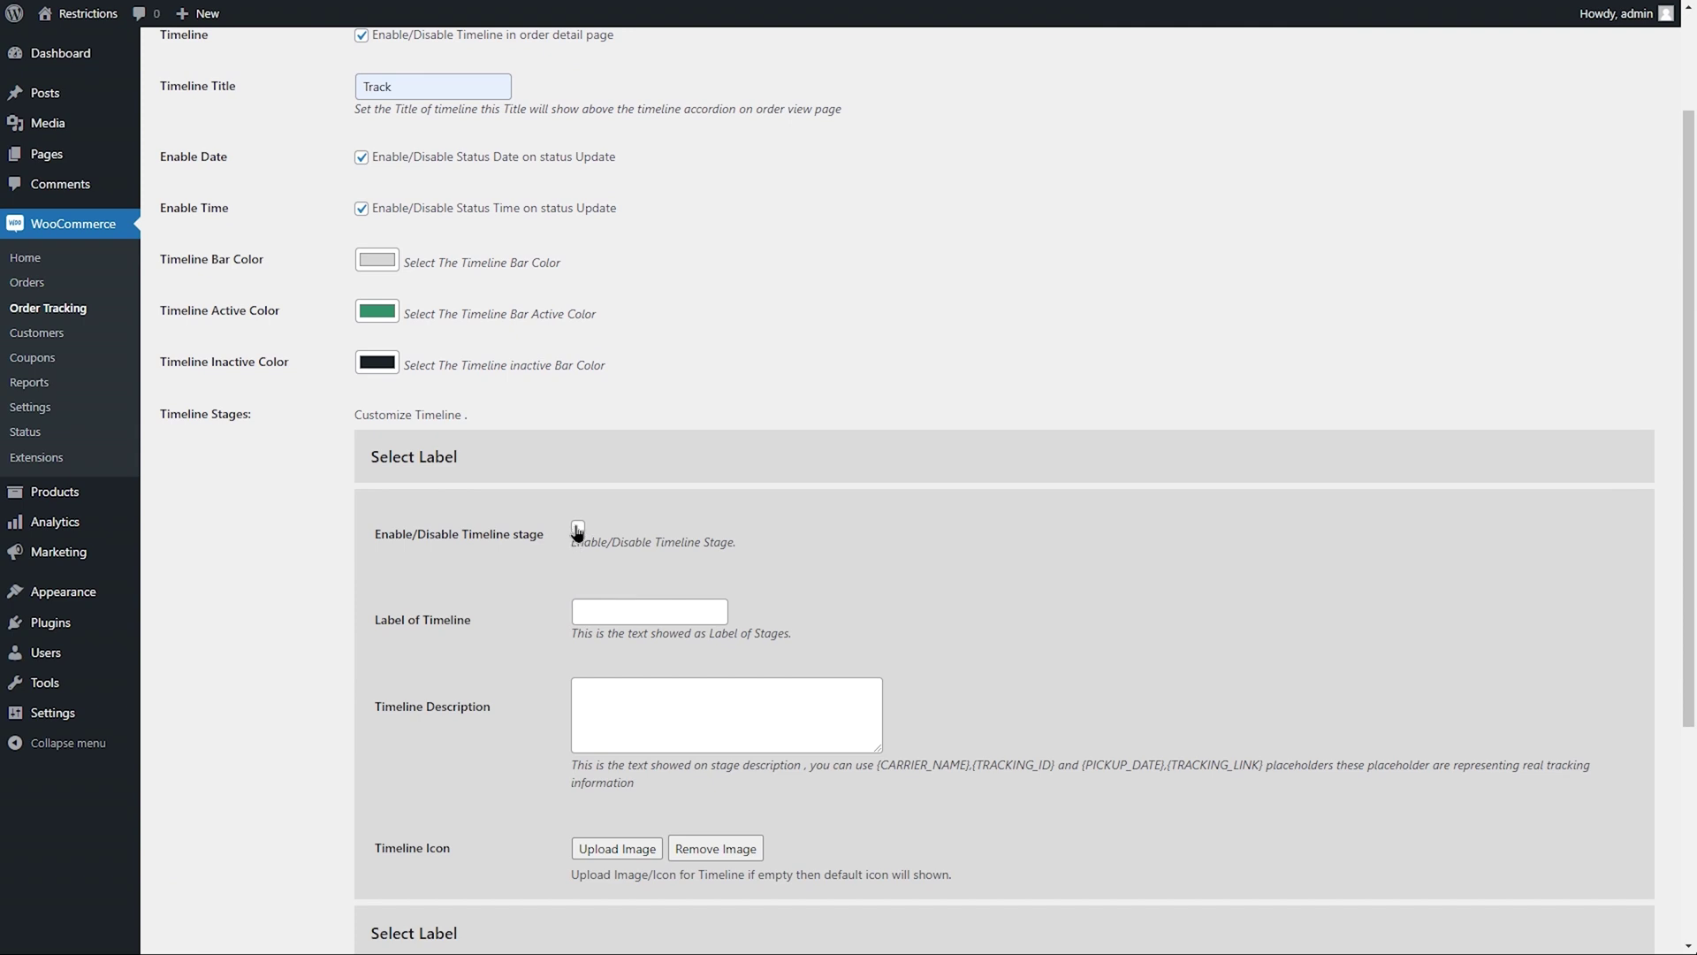
left_click(676, 610)
type("Accepted")
left_click(811, 686)
type("Your order is accepted")
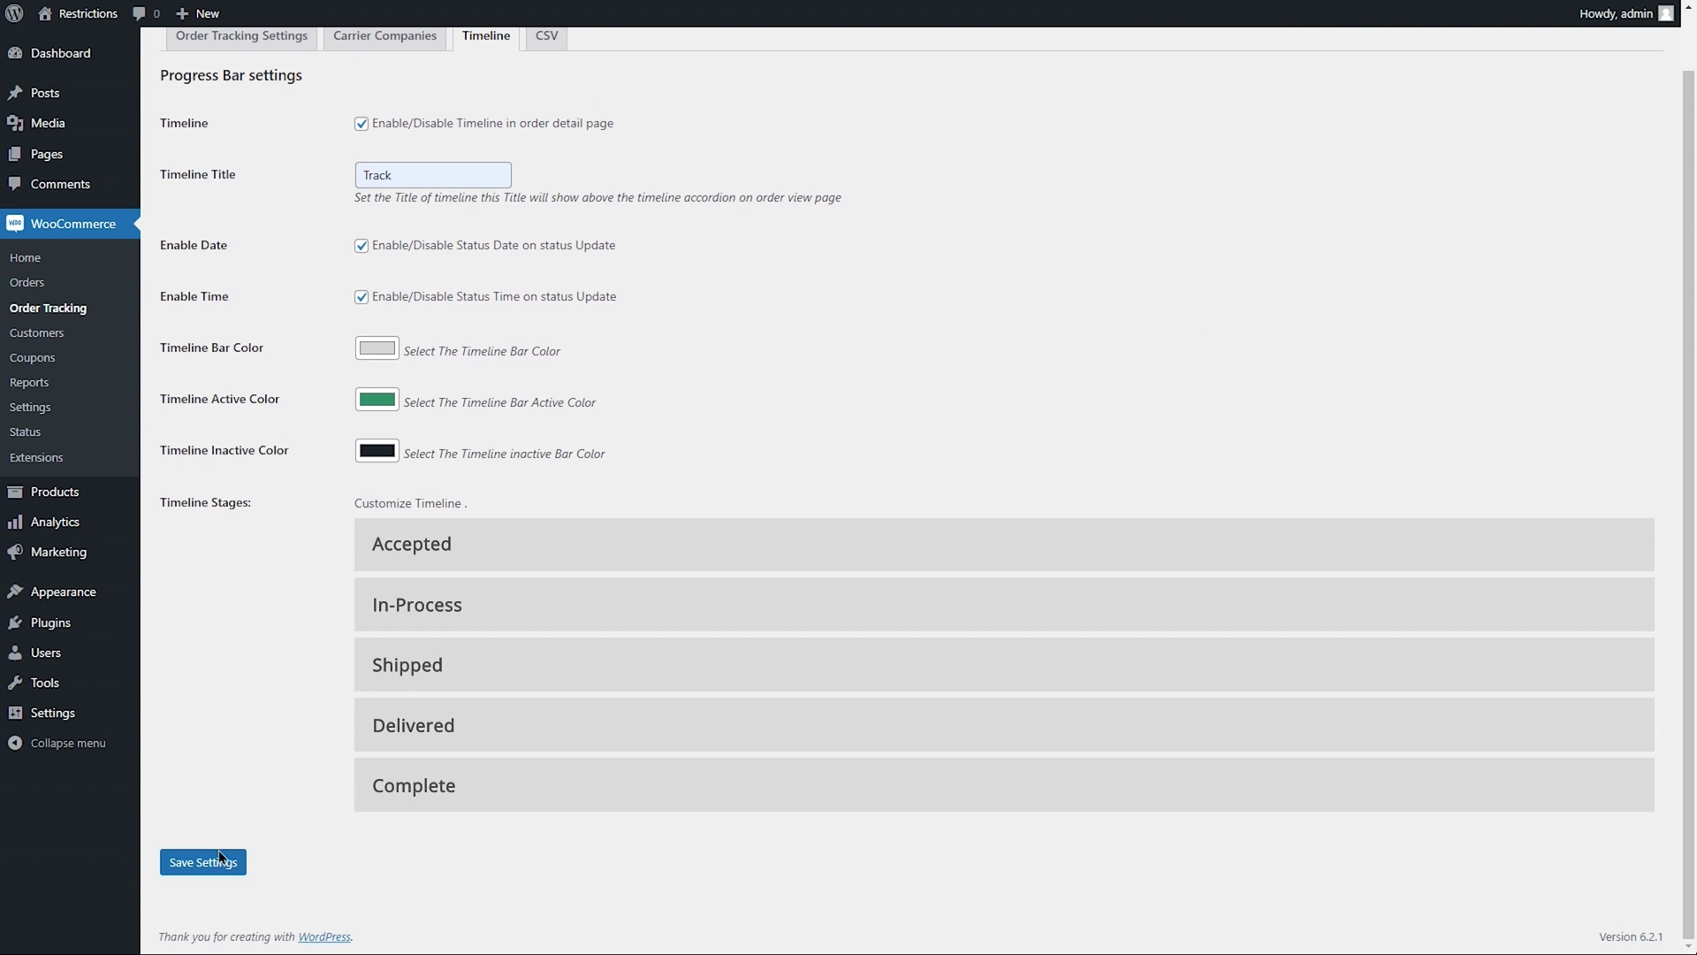
left_click(220, 858)
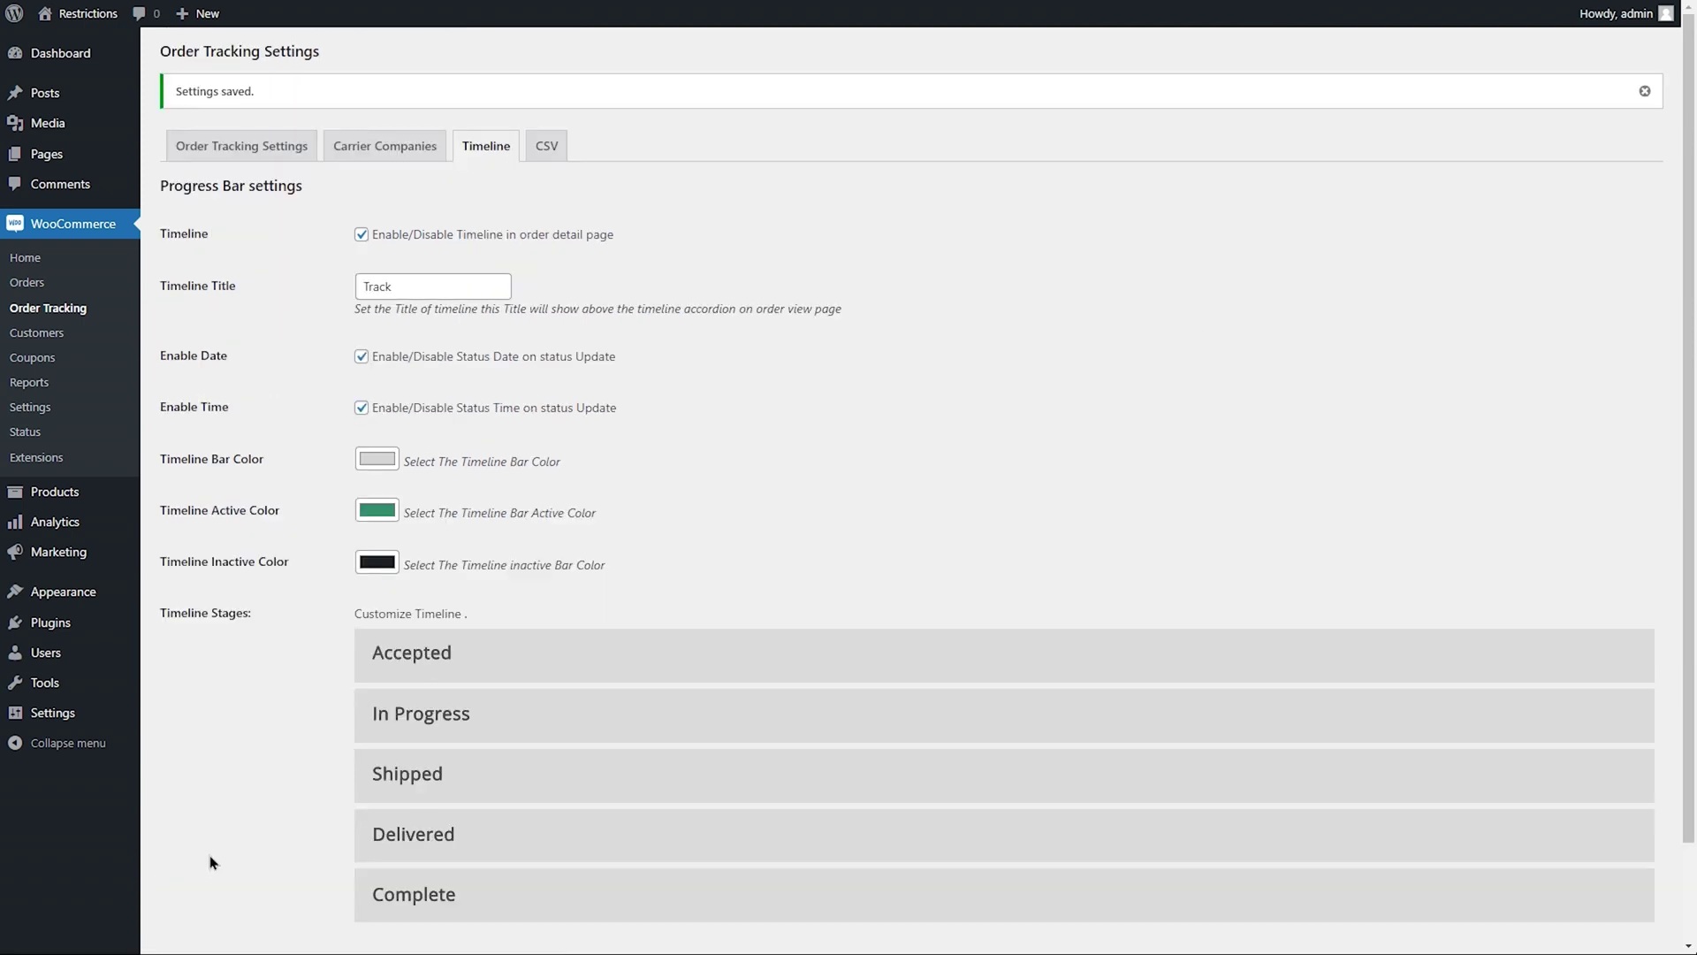
Step: Open the CSV settings to review the import format and courier value tables
left_click(546, 147)
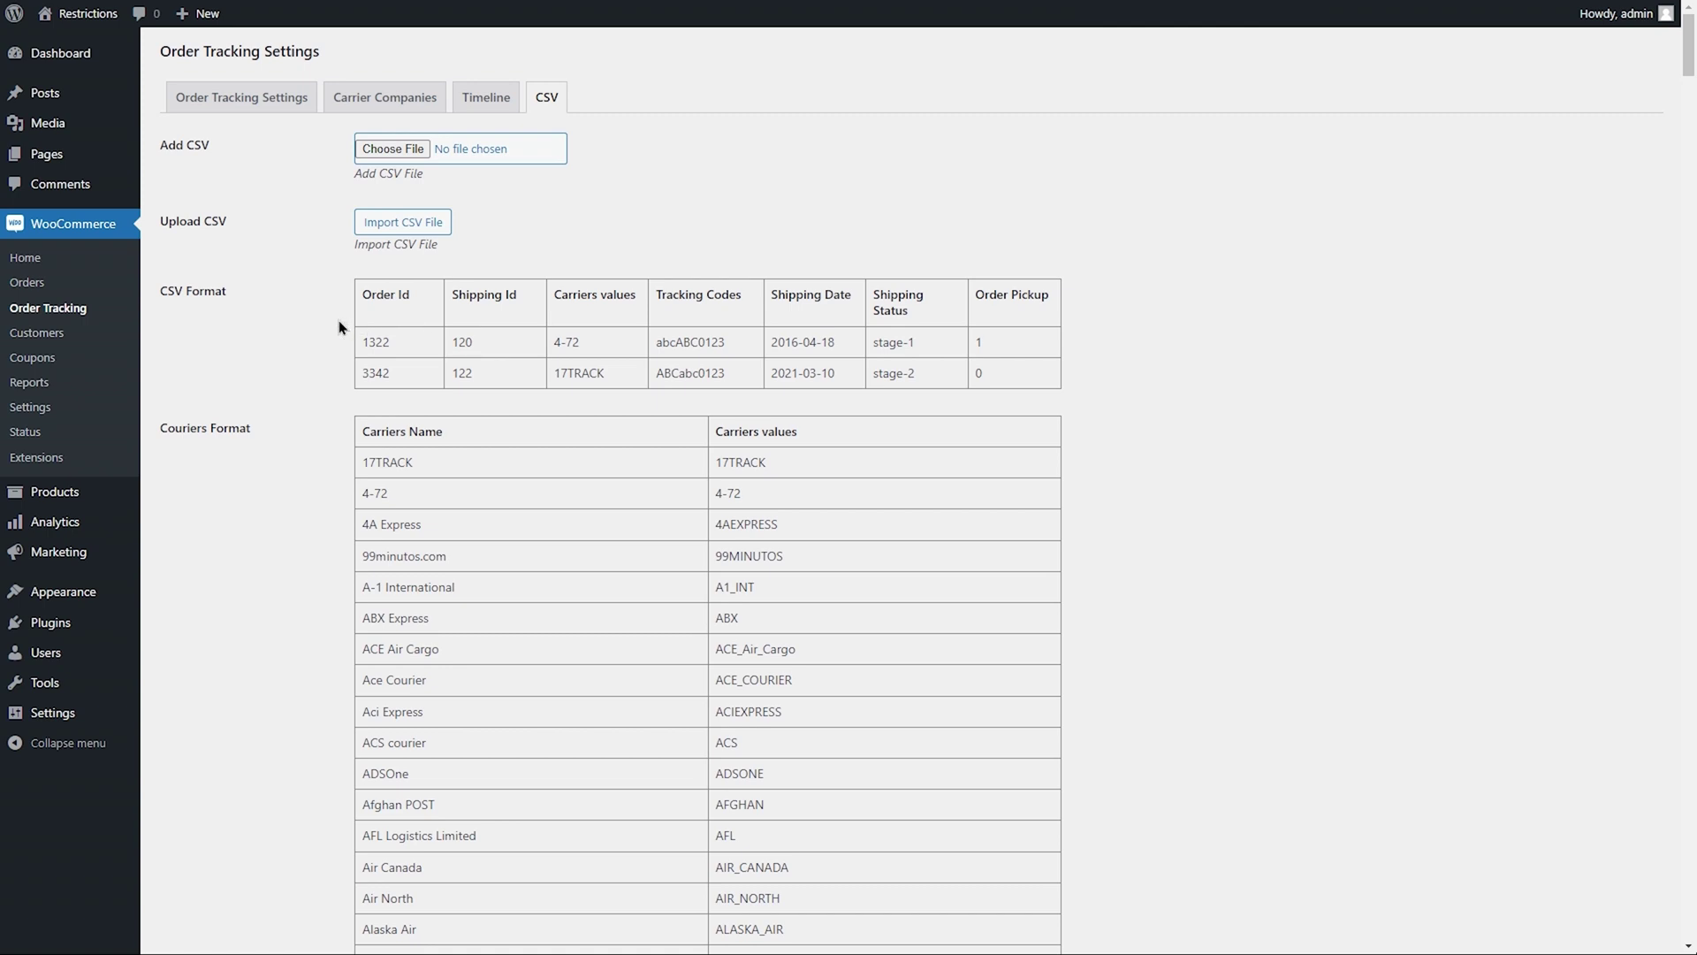
Step: Open order #663's tracking panel and enter tracking code 39728
left_click(36, 288)
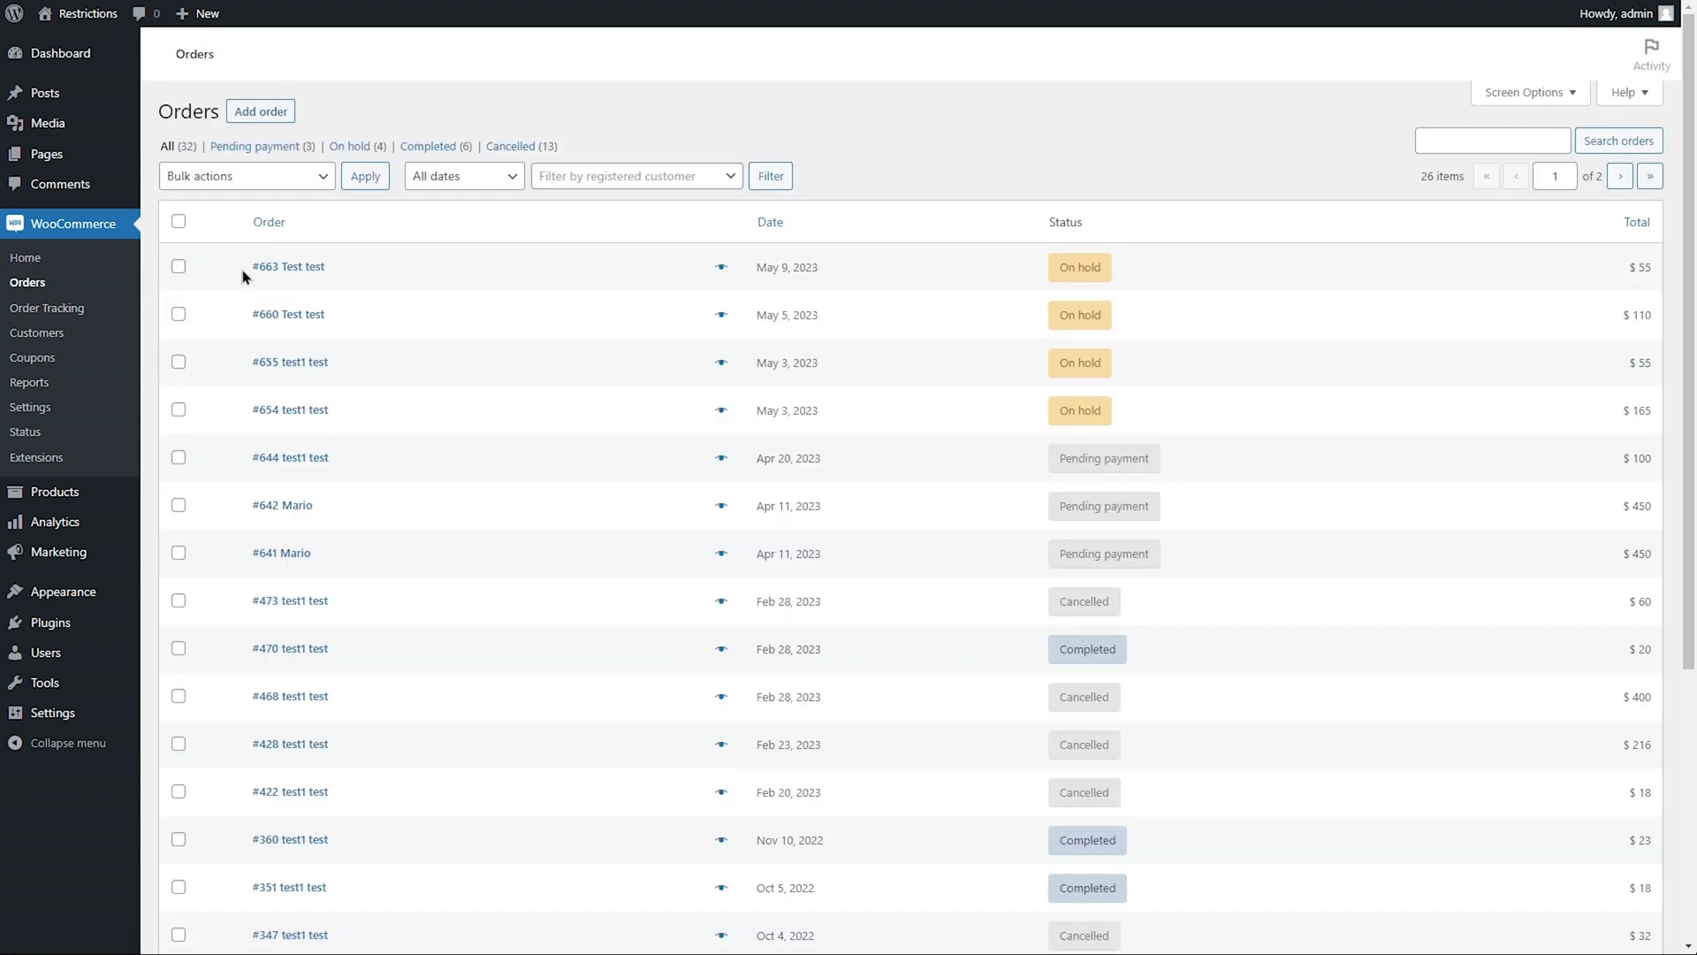
left_click(287, 266)
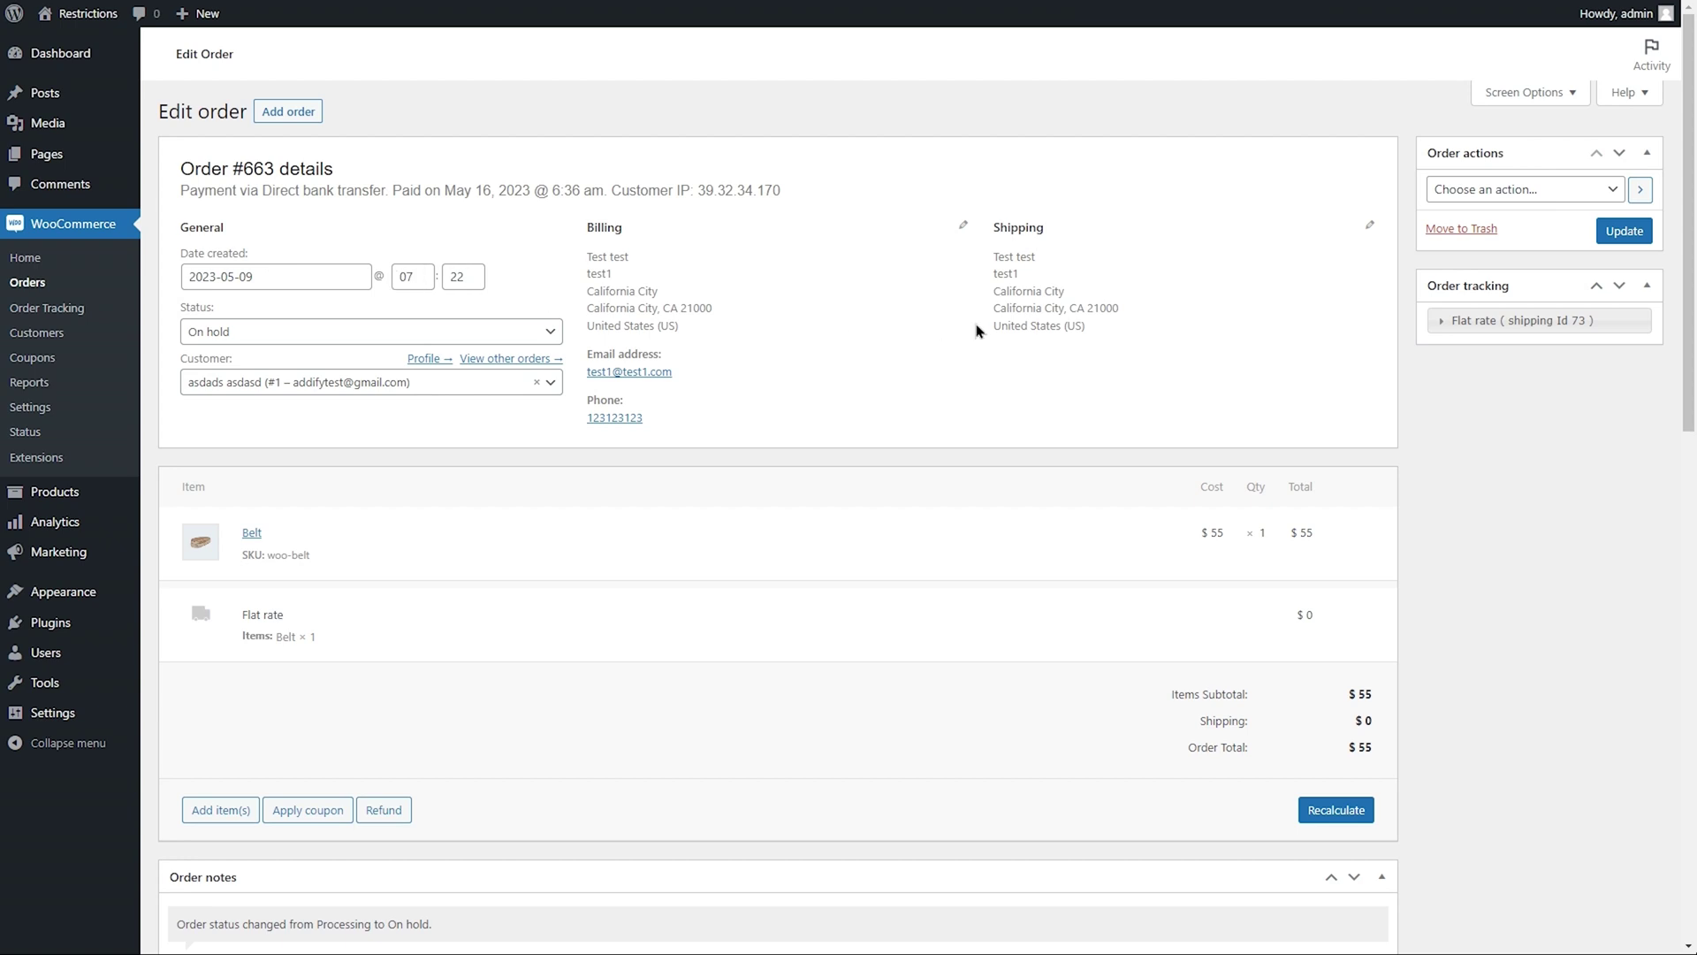
left_click(1552, 322)
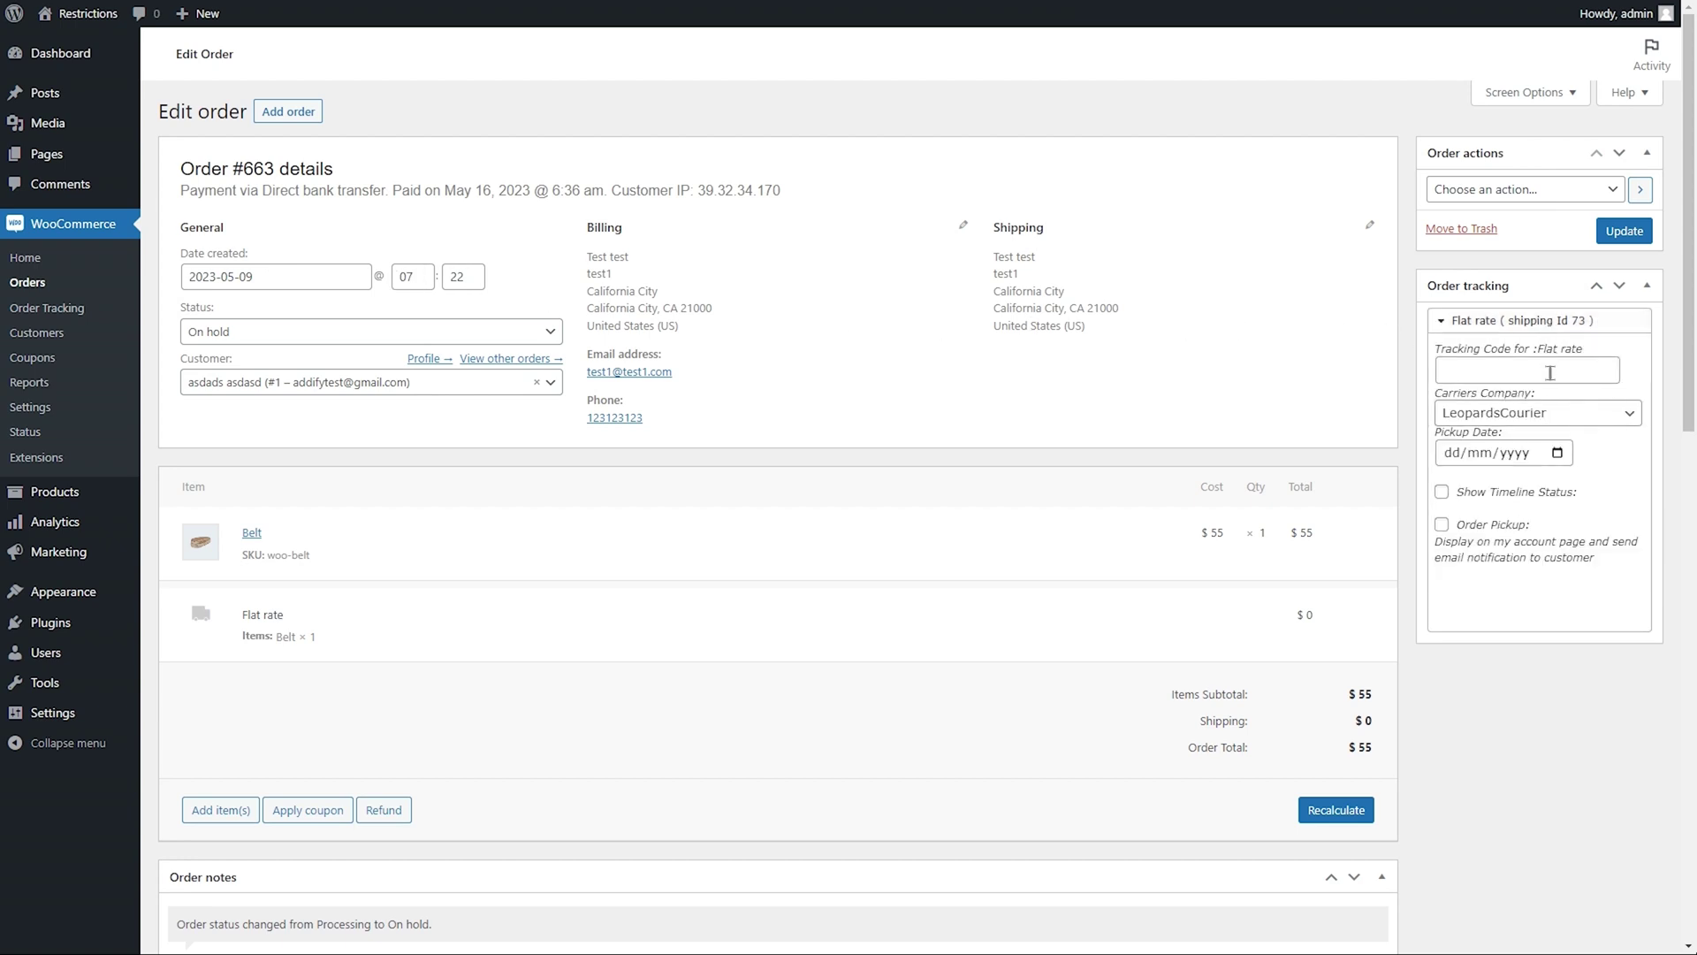
left_click(1548, 371)
type("39728")
Step: Choose LaserShip as the carrier with pickup date 19/05/2023
left_click(1596, 415)
left_click(1598, 487)
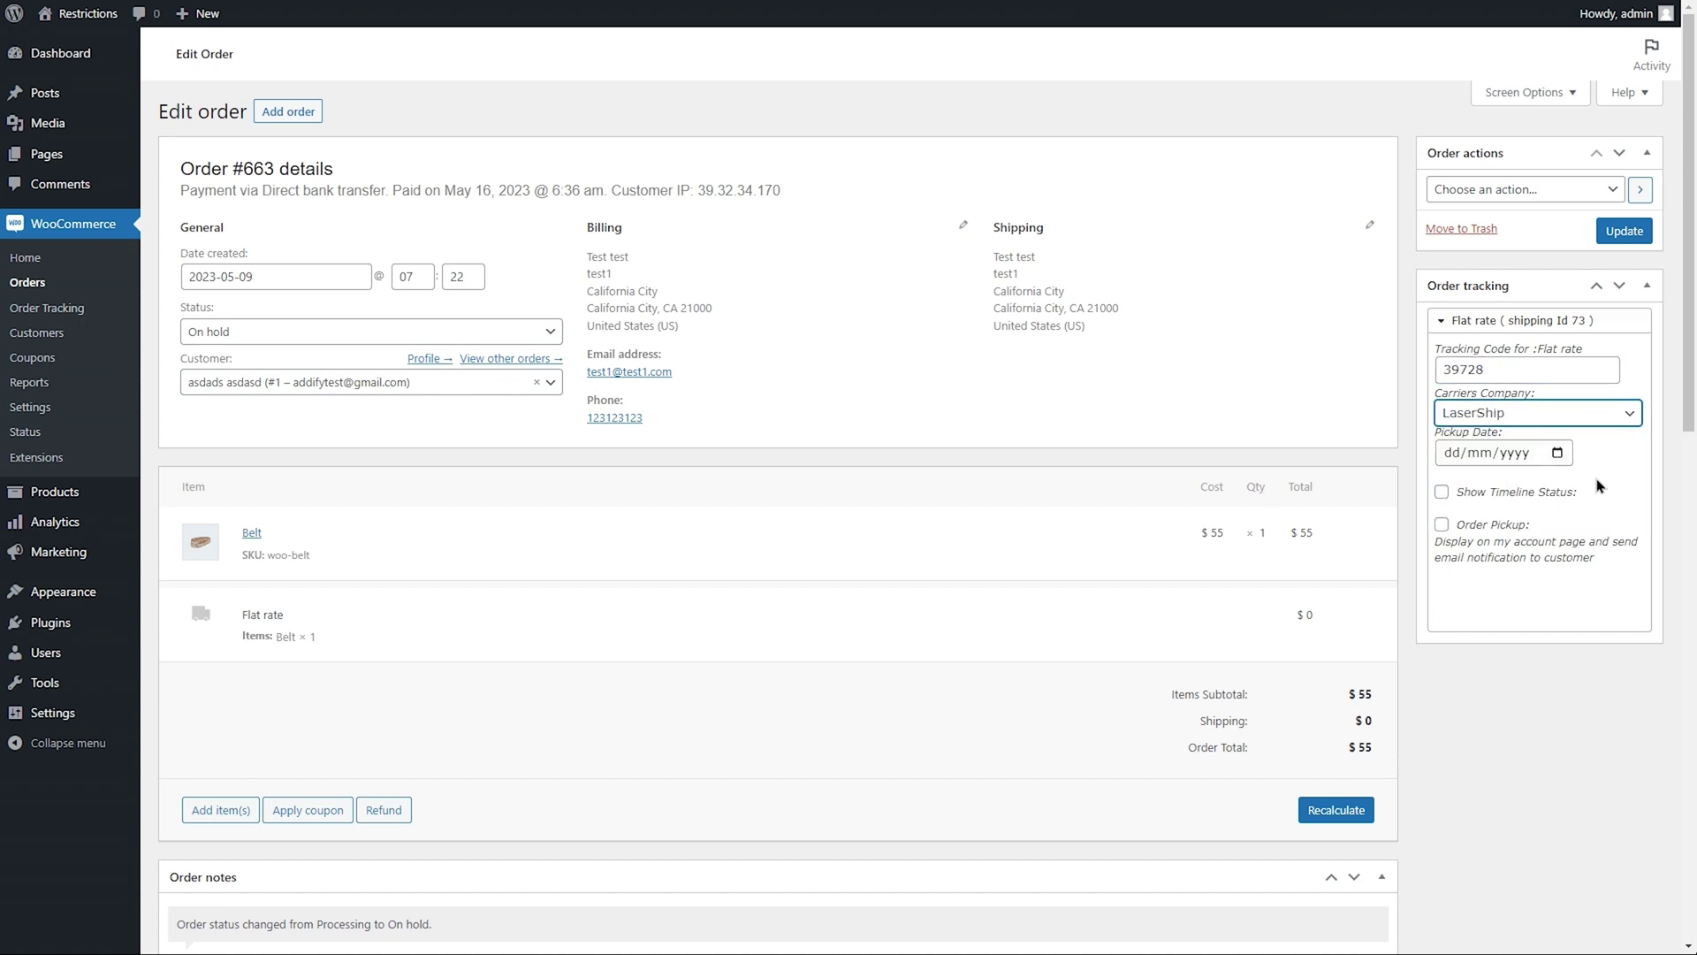
left_click(1559, 456)
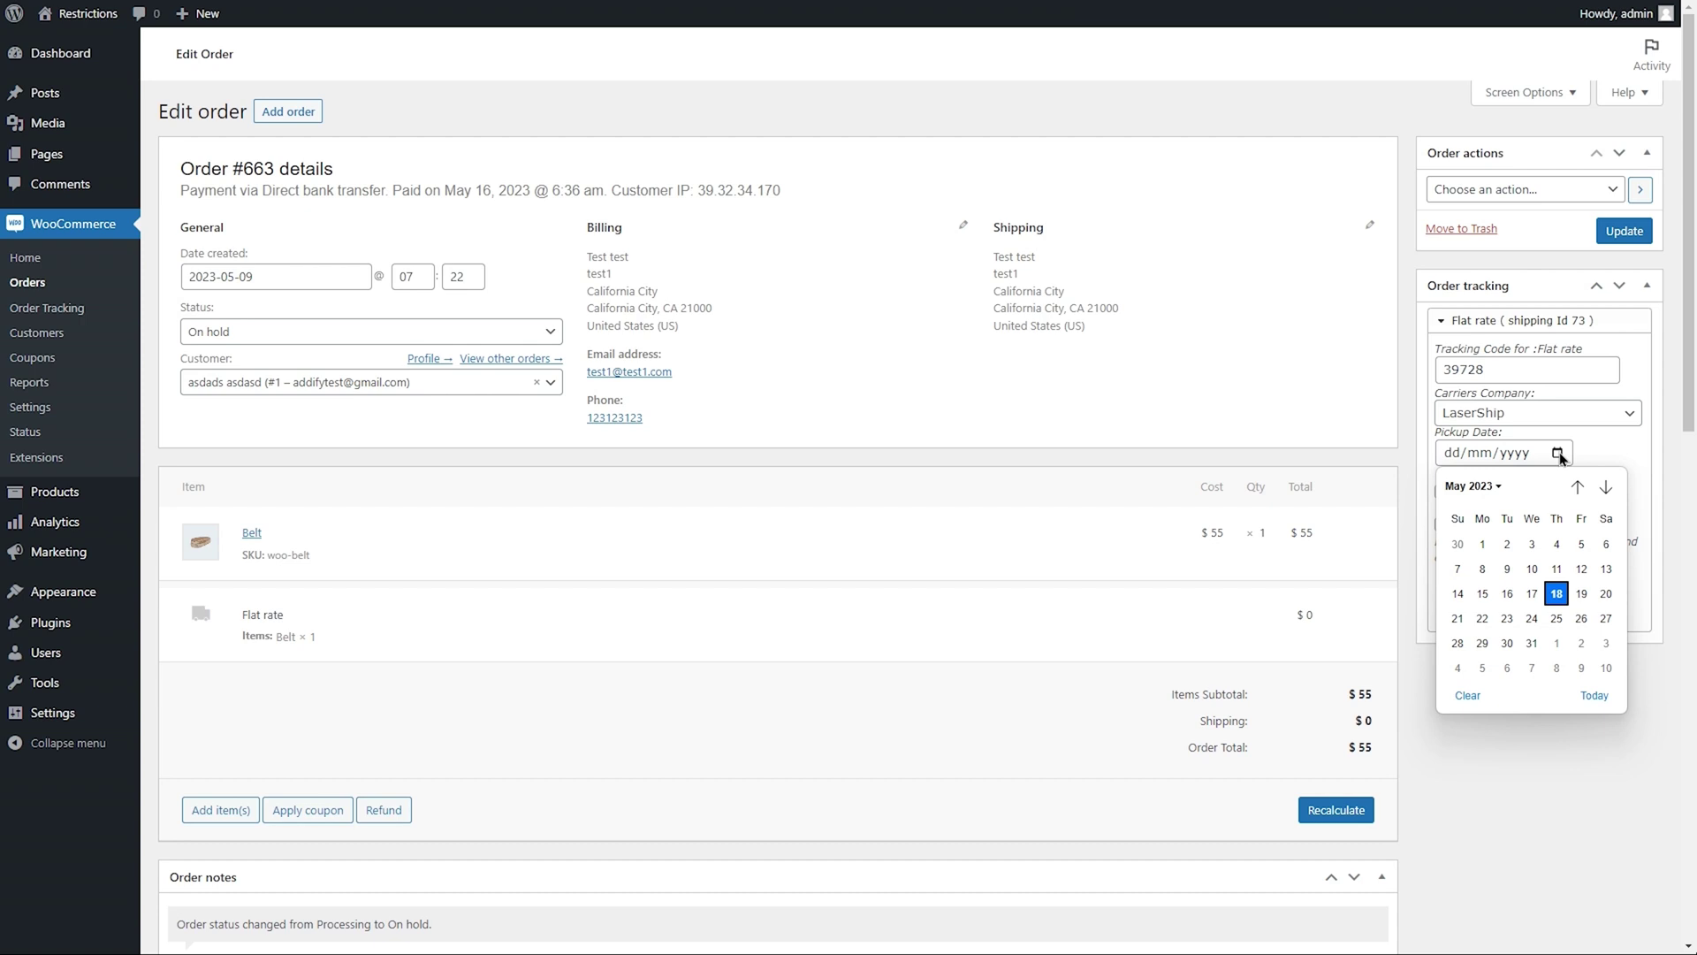
left_click(1582, 594)
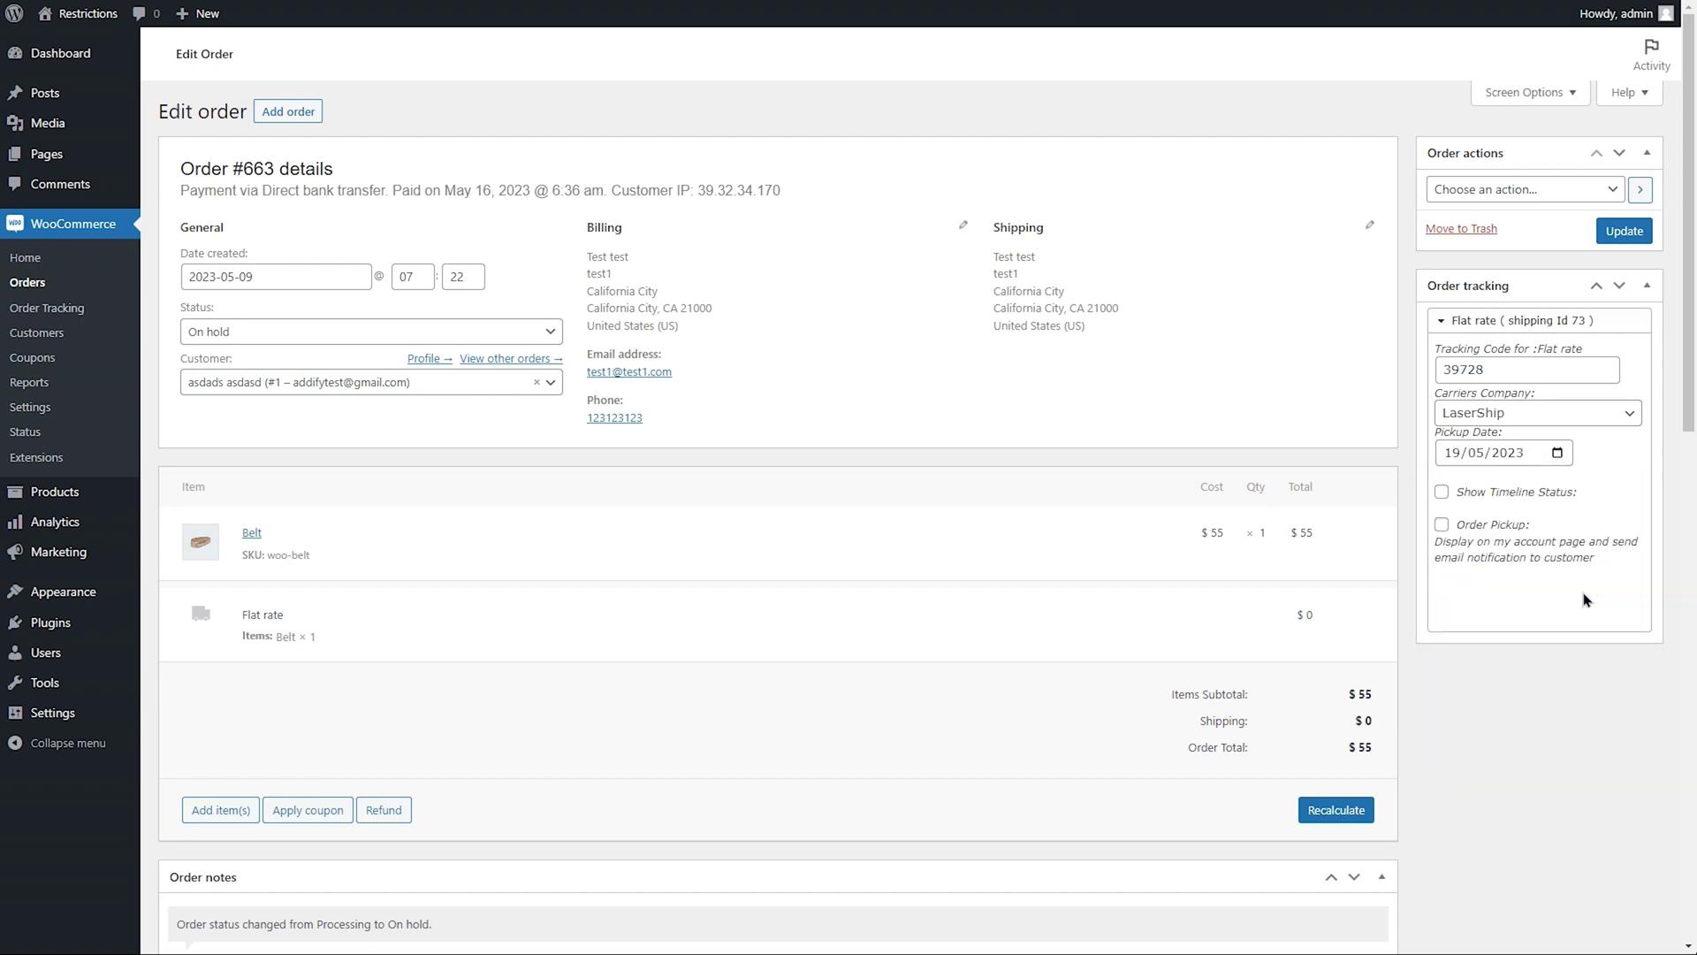
Step: Enable the Accepted timeline status and order pickup, then update the order
left_click(1443, 493)
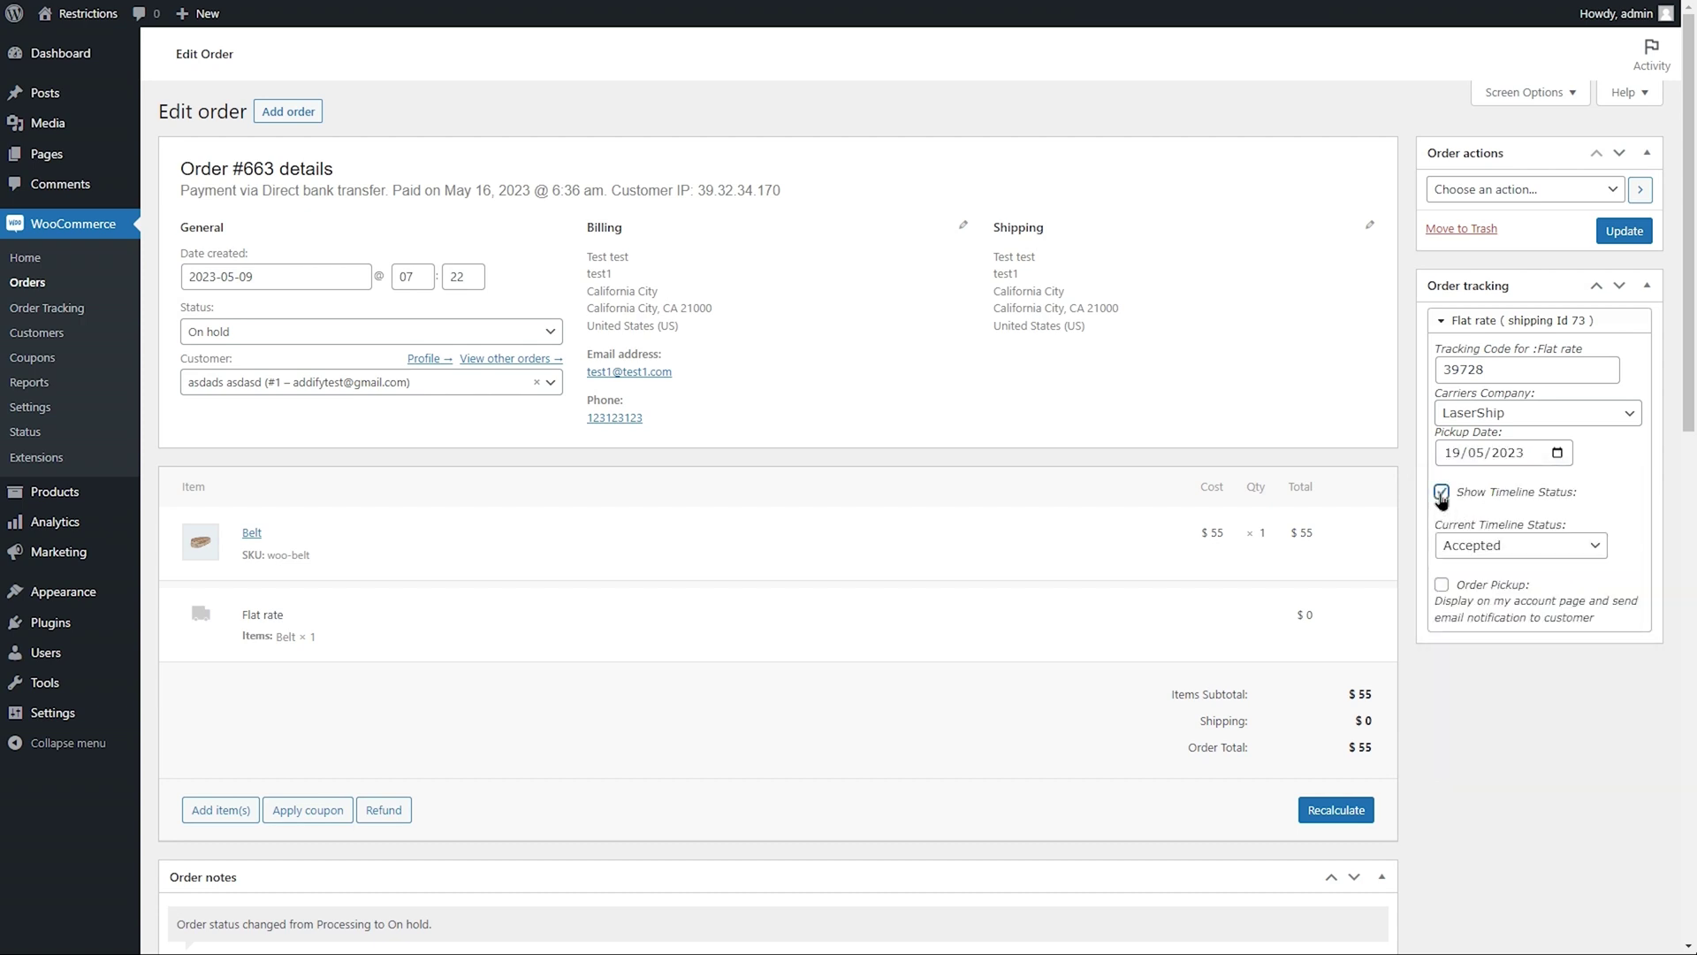
left_click(1580, 546)
left_click(1442, 586)
left_click(1625, 231)
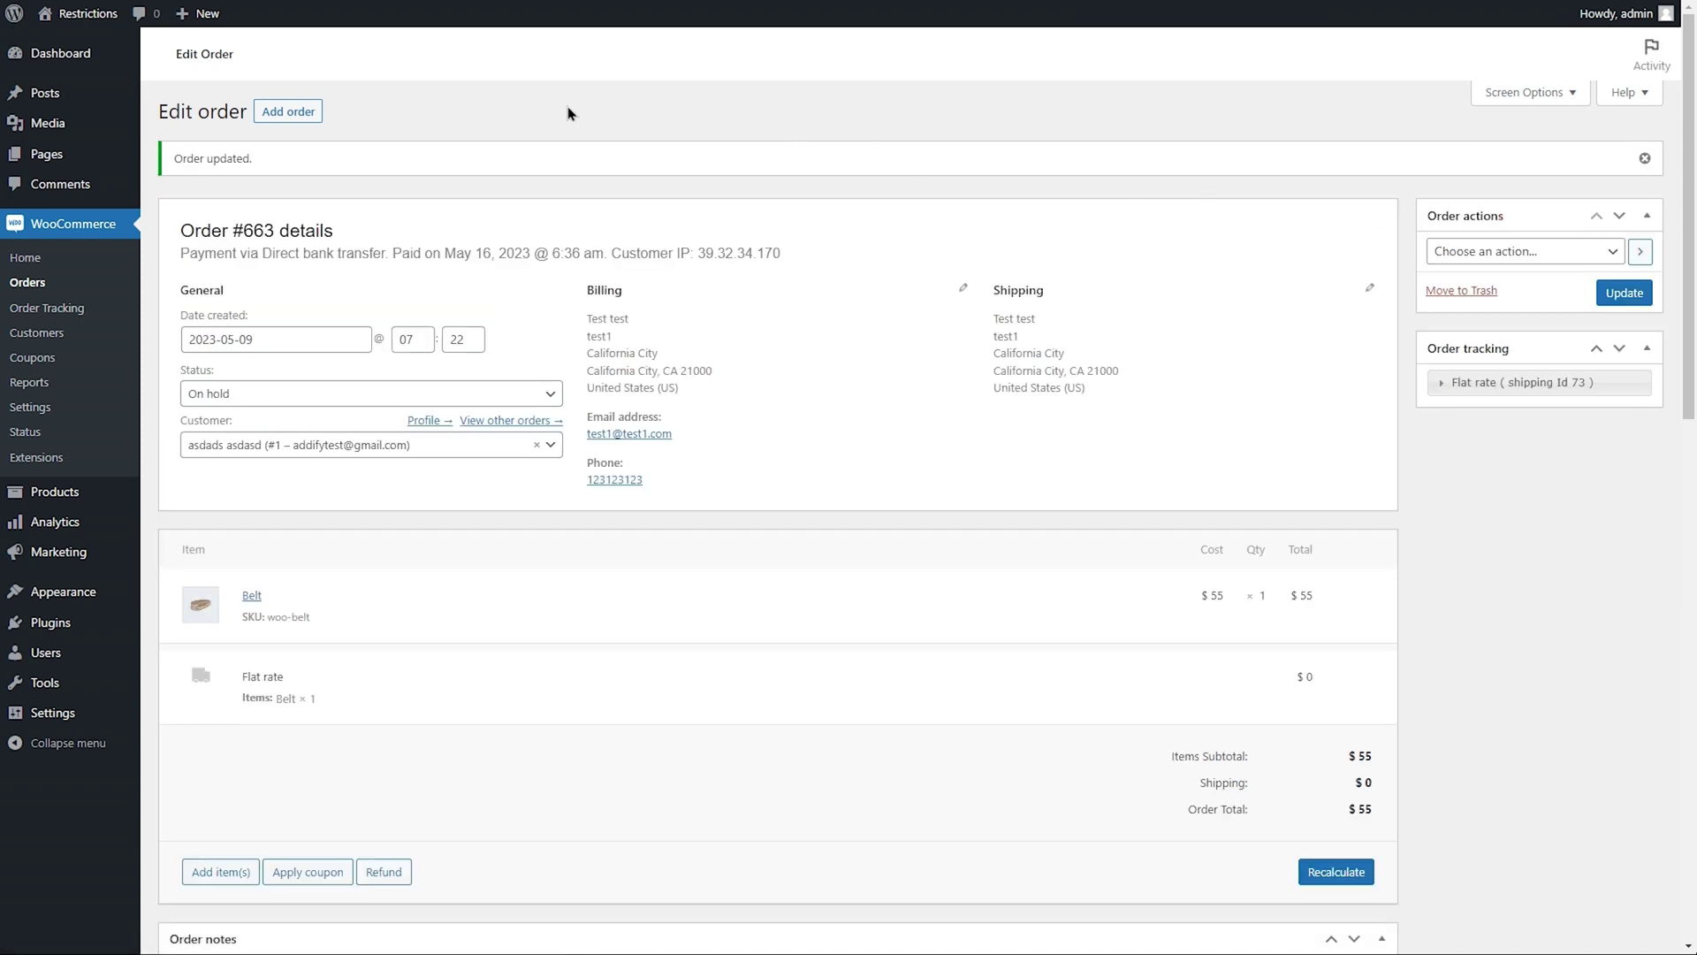
Step: Visit the storefront, go to My account > Orders, and view order #663
mouse_move(88, 13)
left_click(61, 46)
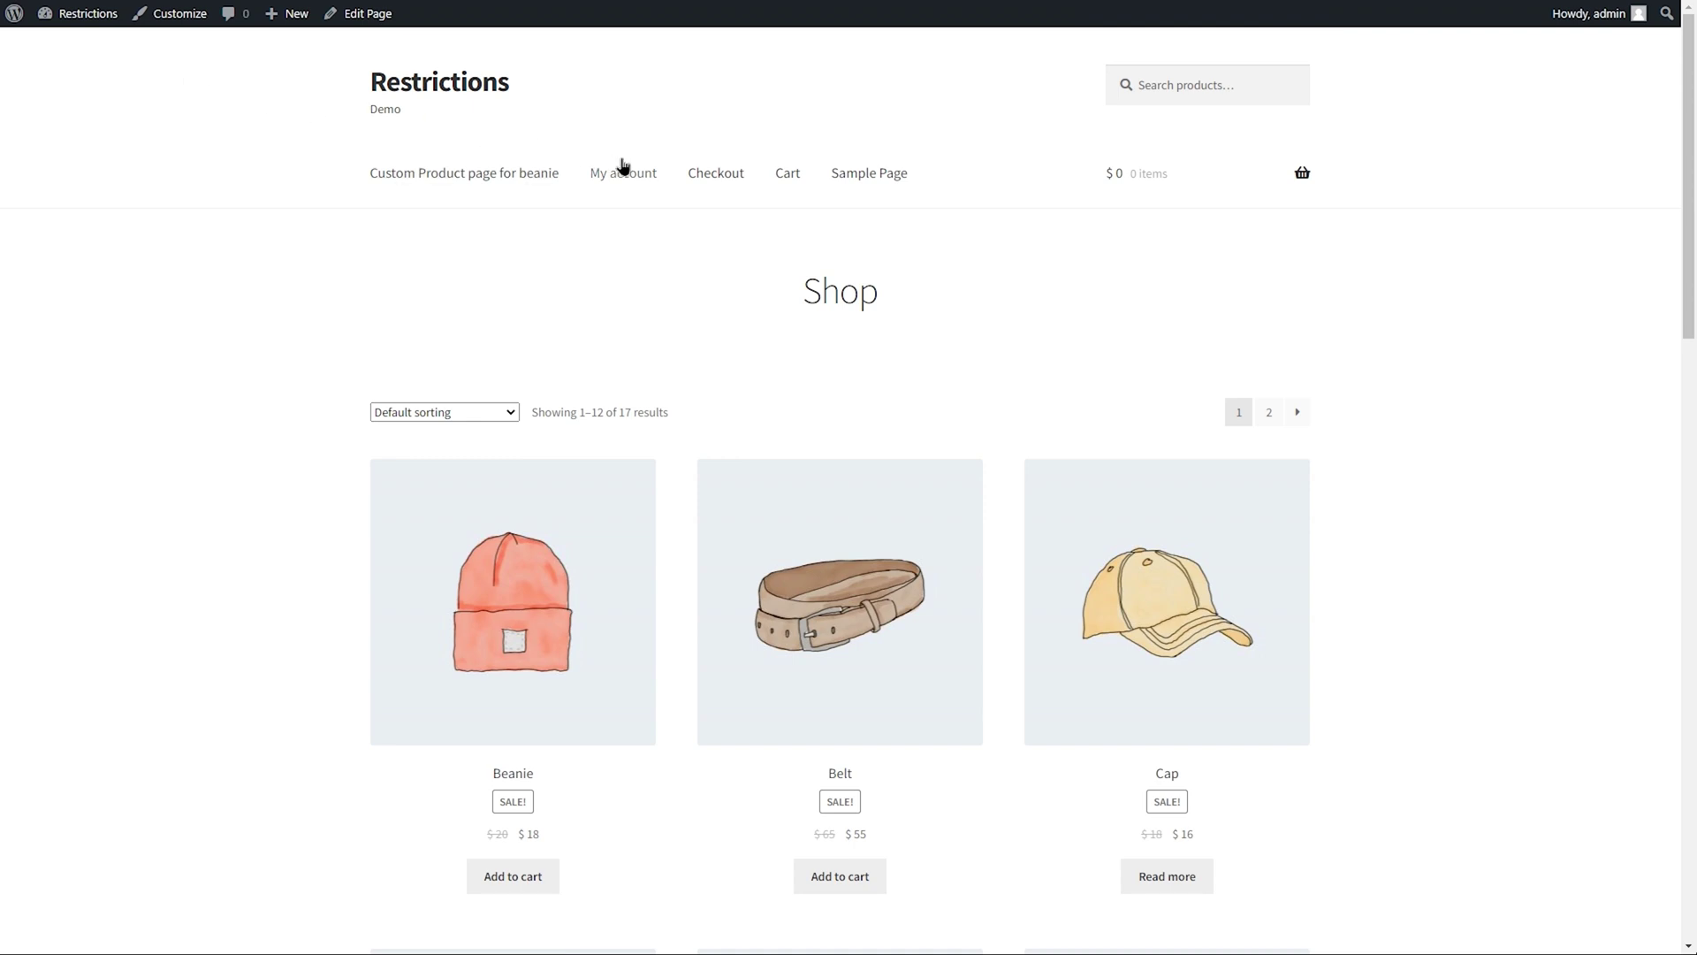
left_click(623, 172)
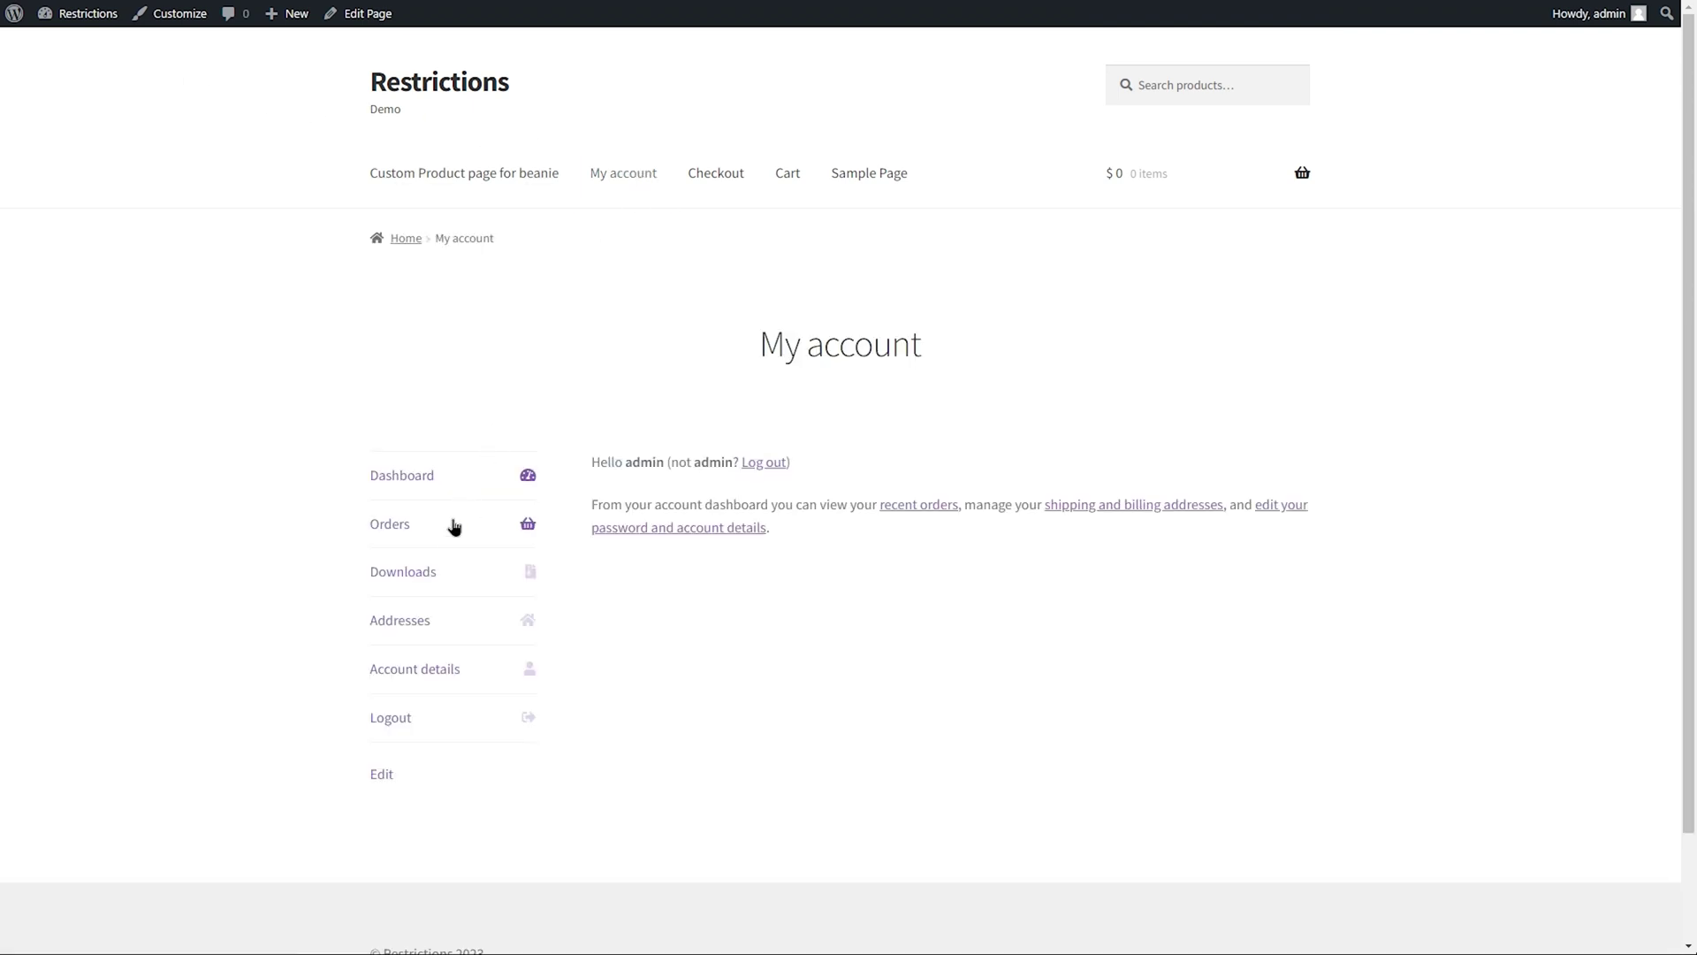
left_click(454, 526)
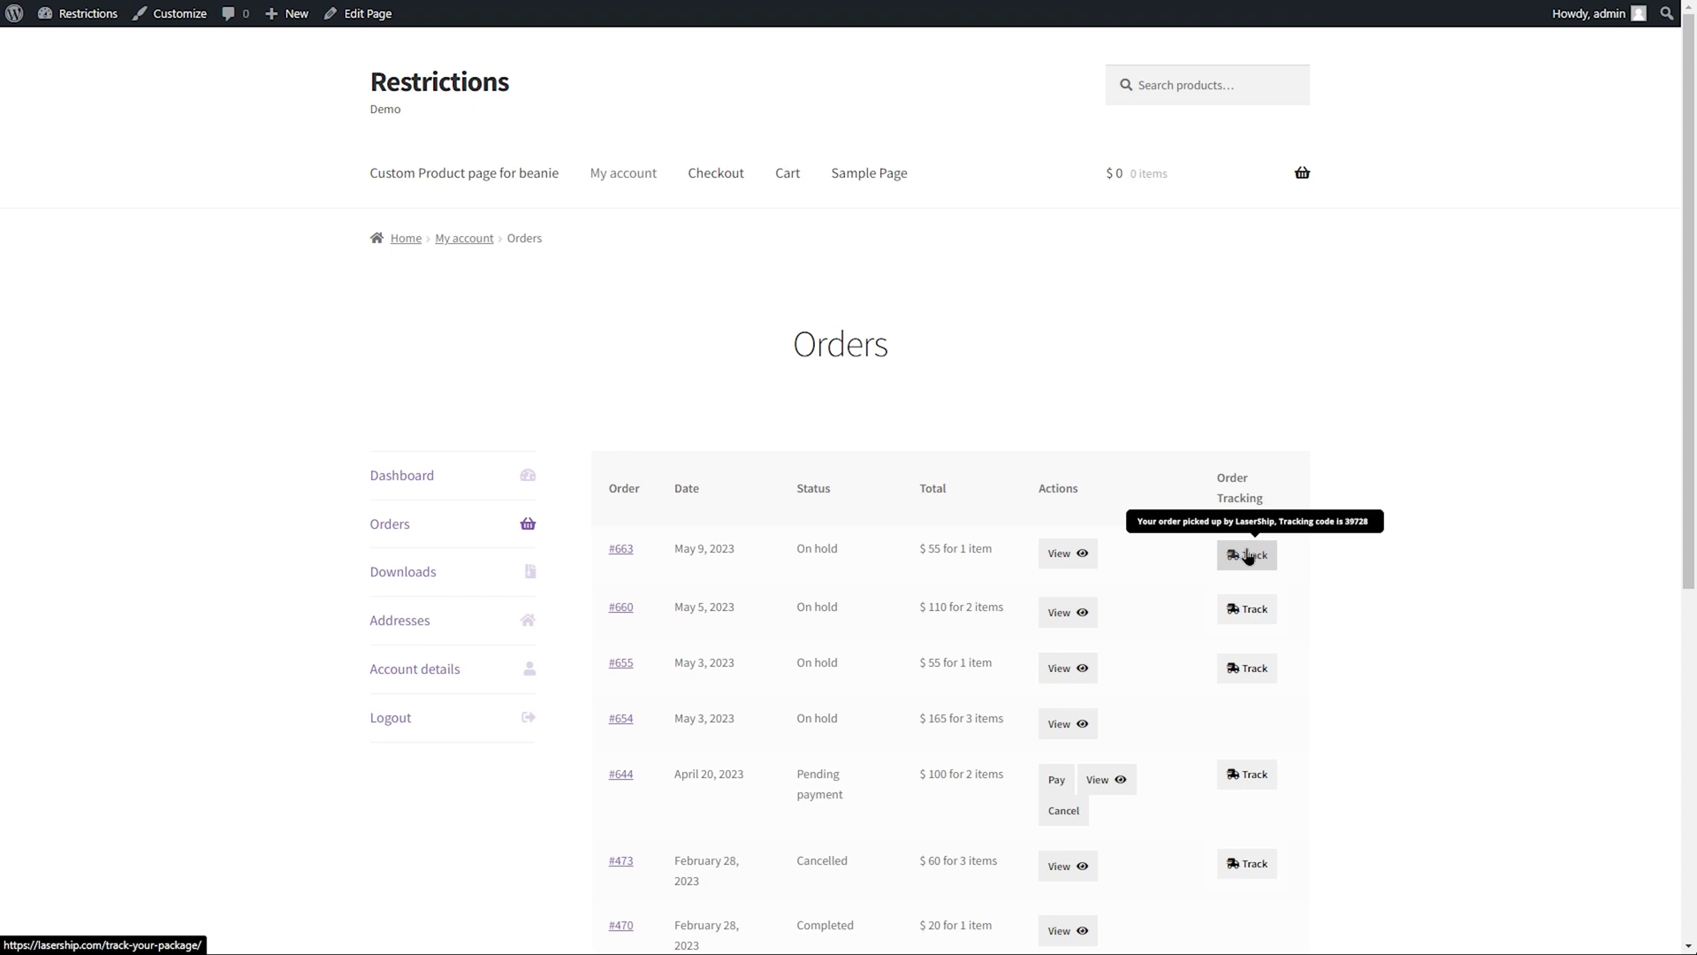
left_click(1067, 553)
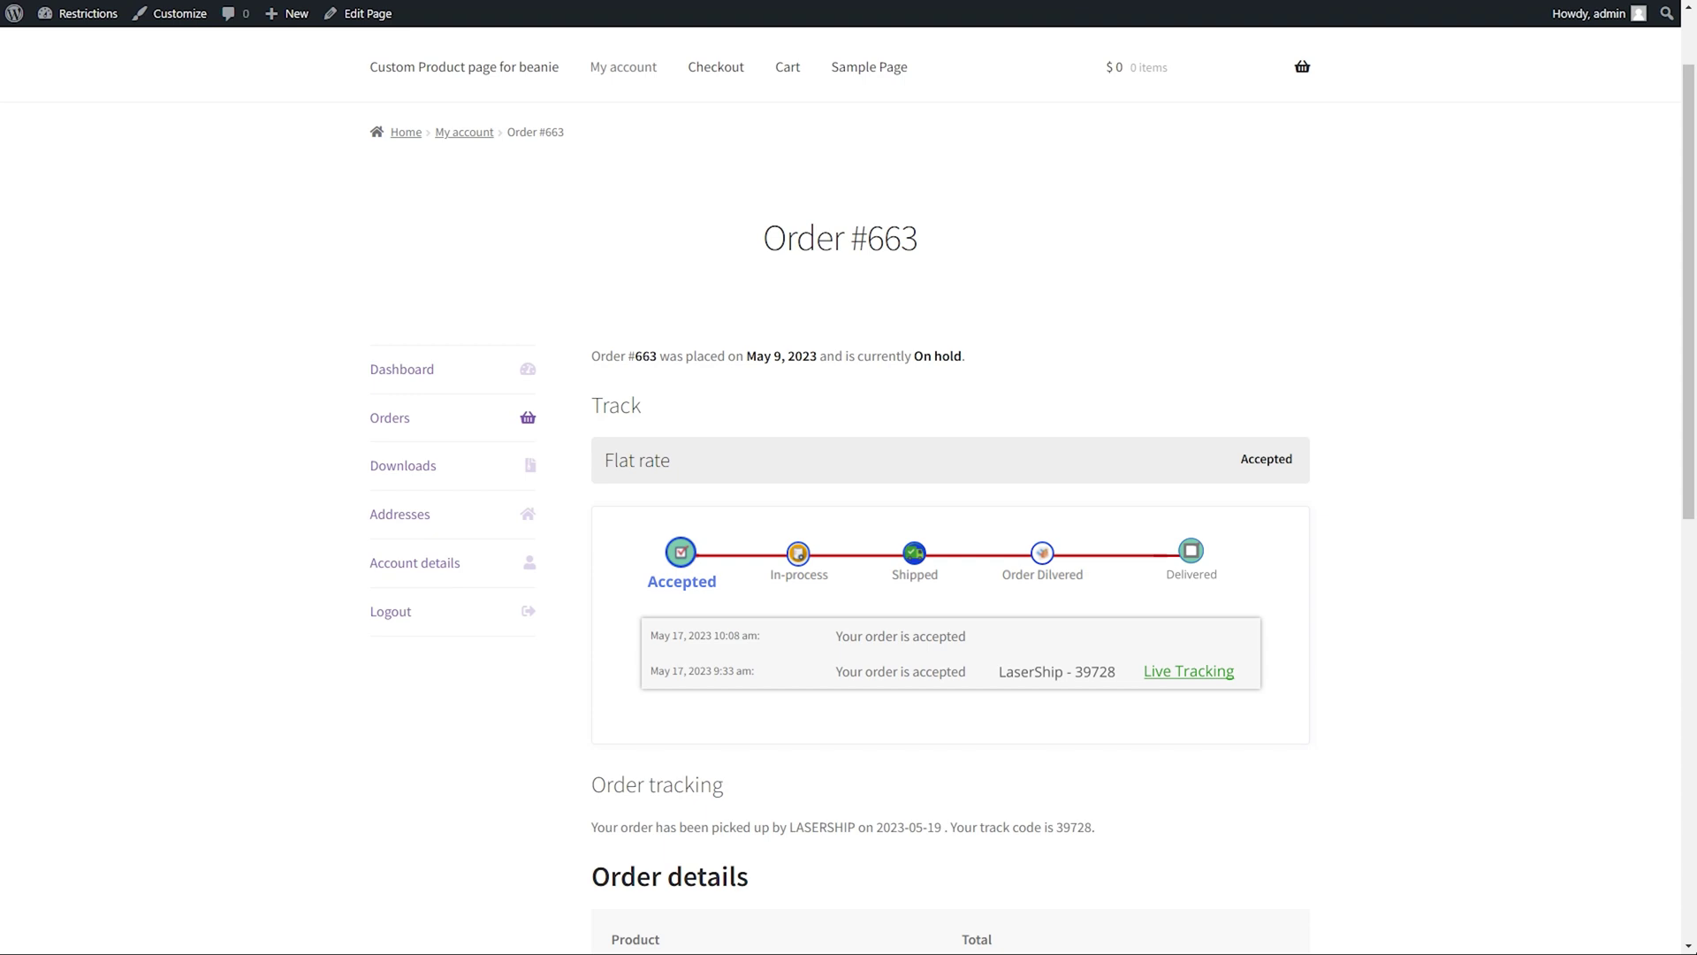